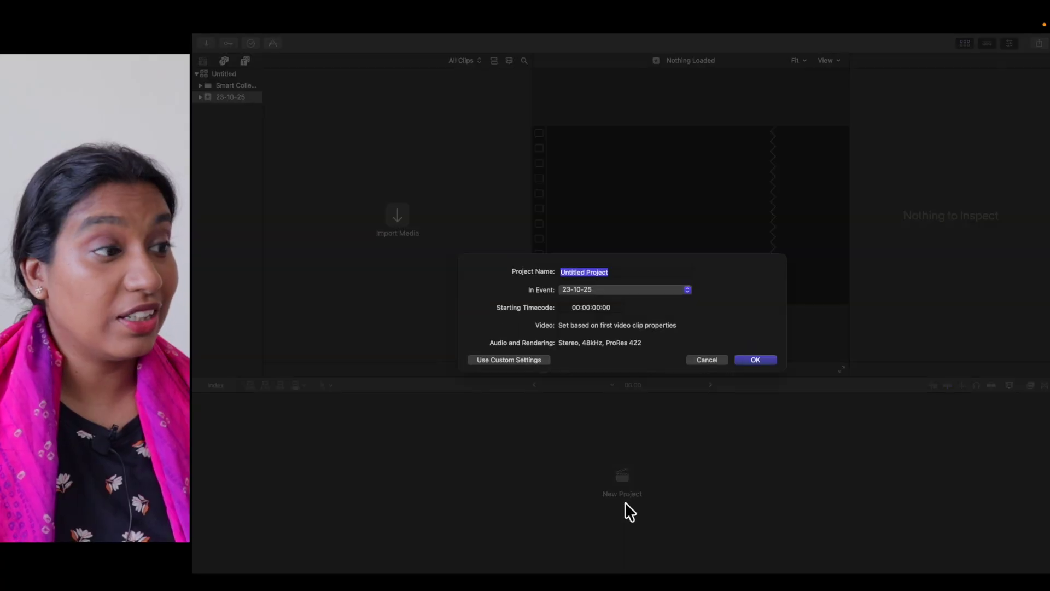
Create a project named demo_video1 in the 23-10-25 event and import demo_video1.mp4 from the tutorial_video folder
{"action": "type", "text": "demo_video1"}
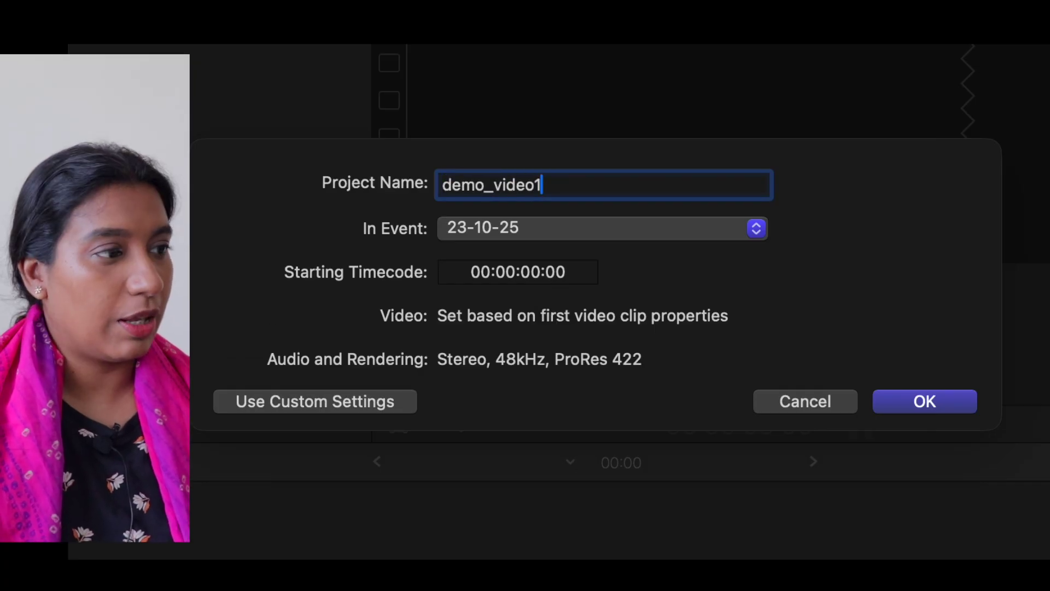
{"action": "key", "text": "Return"}
{"action": "right_click", "coordinate": [450, 82]}
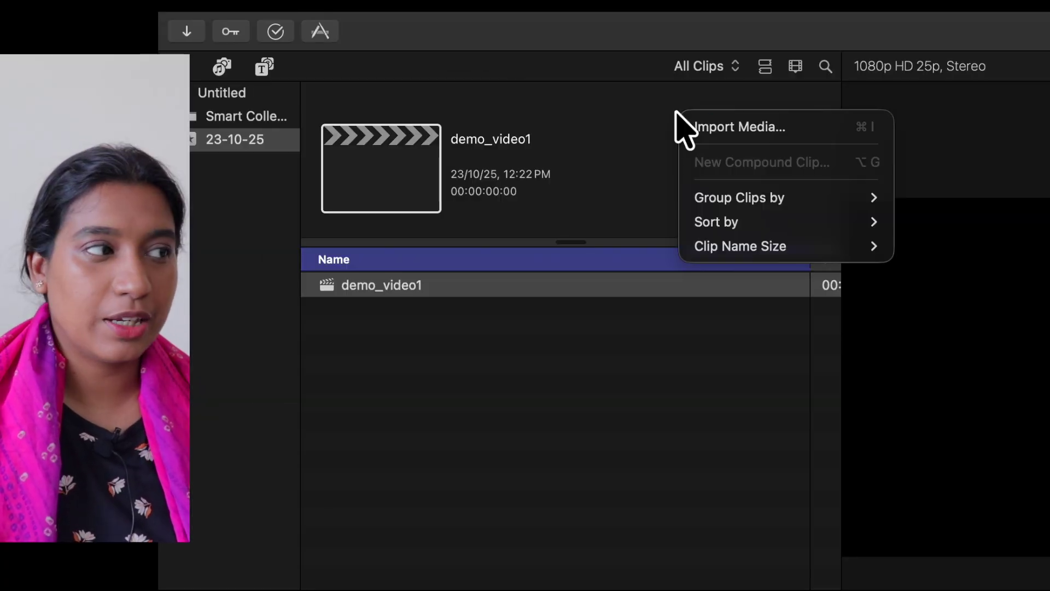
{"action": "left_click", "coordinate": [750, 127]}
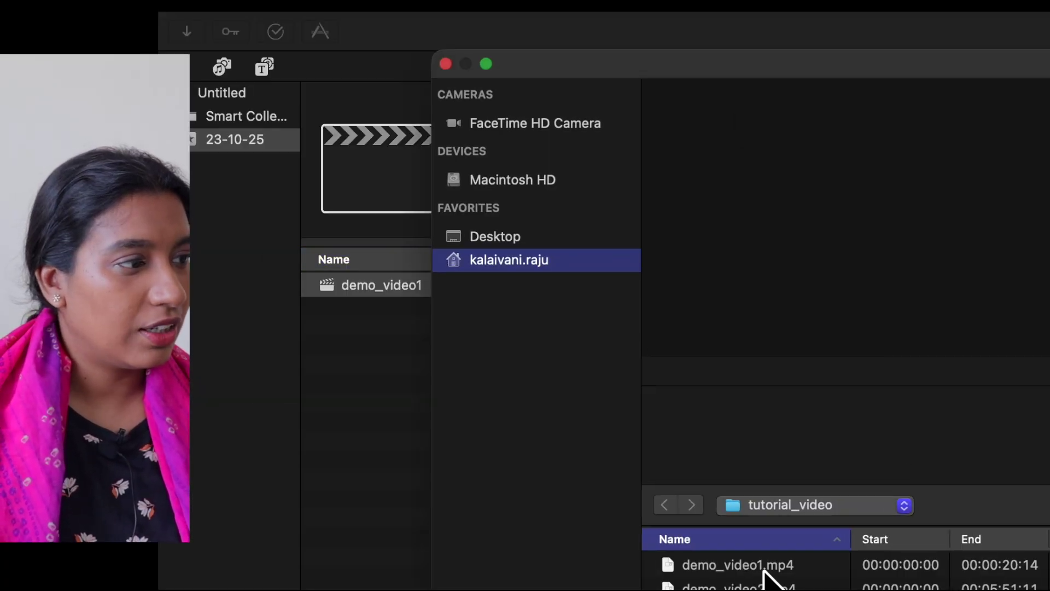
{"action": "key", "text": "Escape"}
Place the imported demo_video1 clip at the start of the project timeline and play its opening seconds
{"action": "left_click_drag", "start_coordinate": [381, 168], "coordinate": [261, 476]}
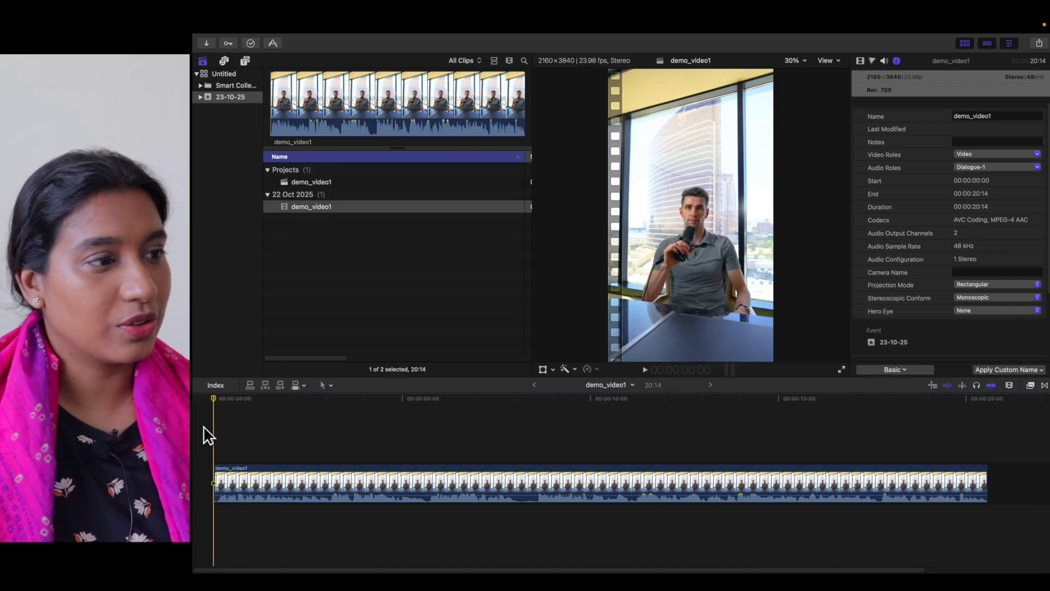
{"action": "key", "text": "space"}
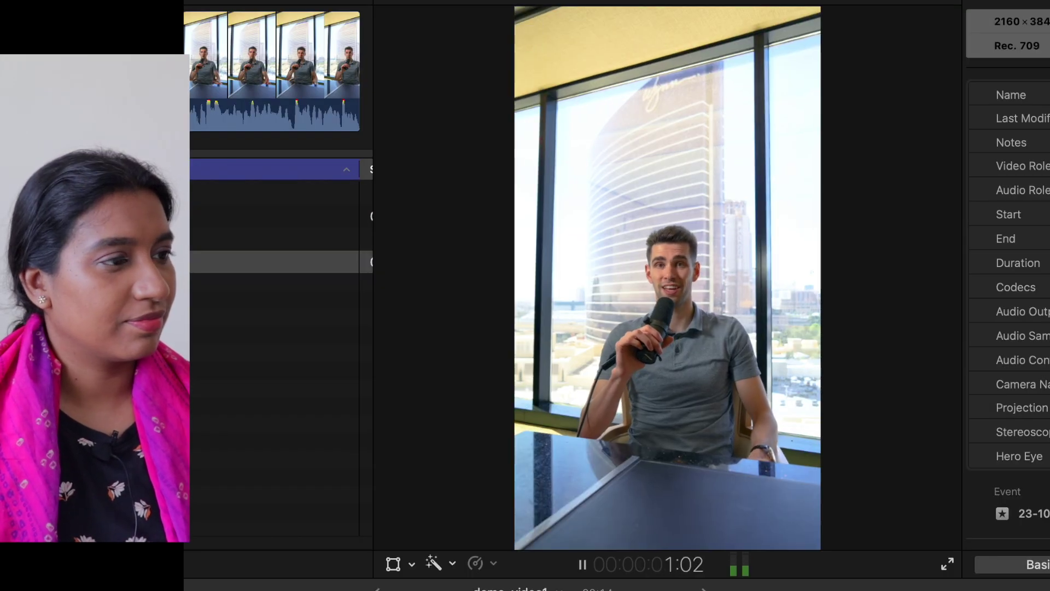
{"action": "key", "text": "space"}
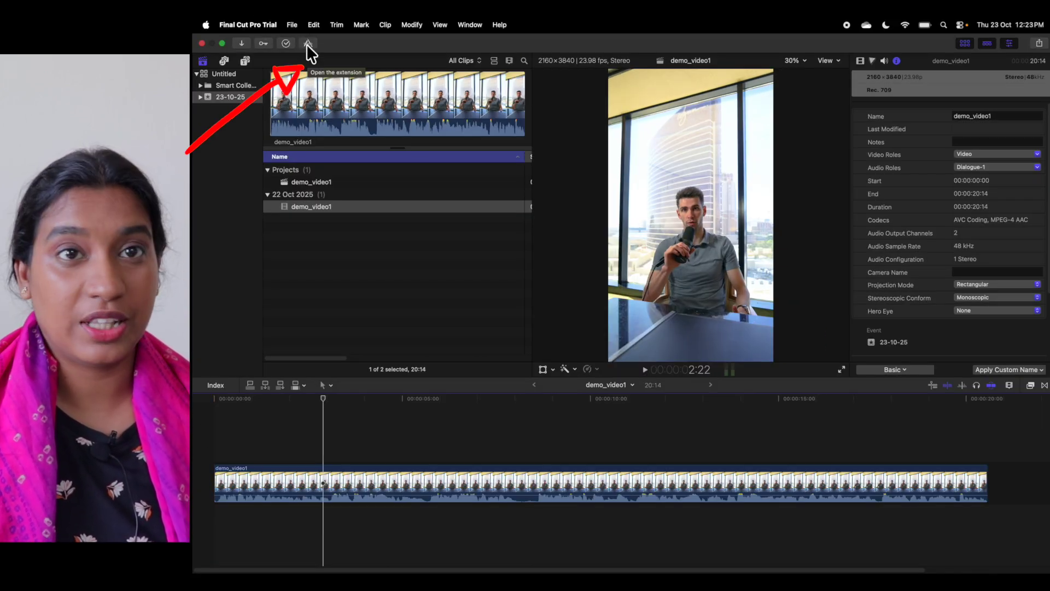
Open the EchoDolphin extension and load demo_video1.mp4 from the tutorial_video folder as the file for transcription
{"action": "left_click", "coordinate": [308, 44]}
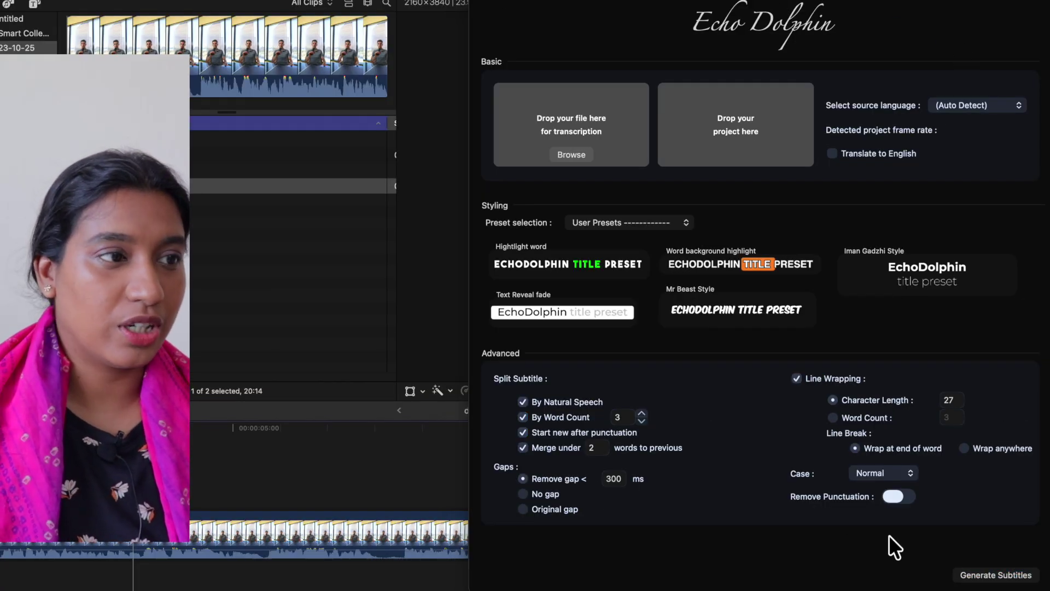
{"action": "left_click", "coordinate": [615, 128]}
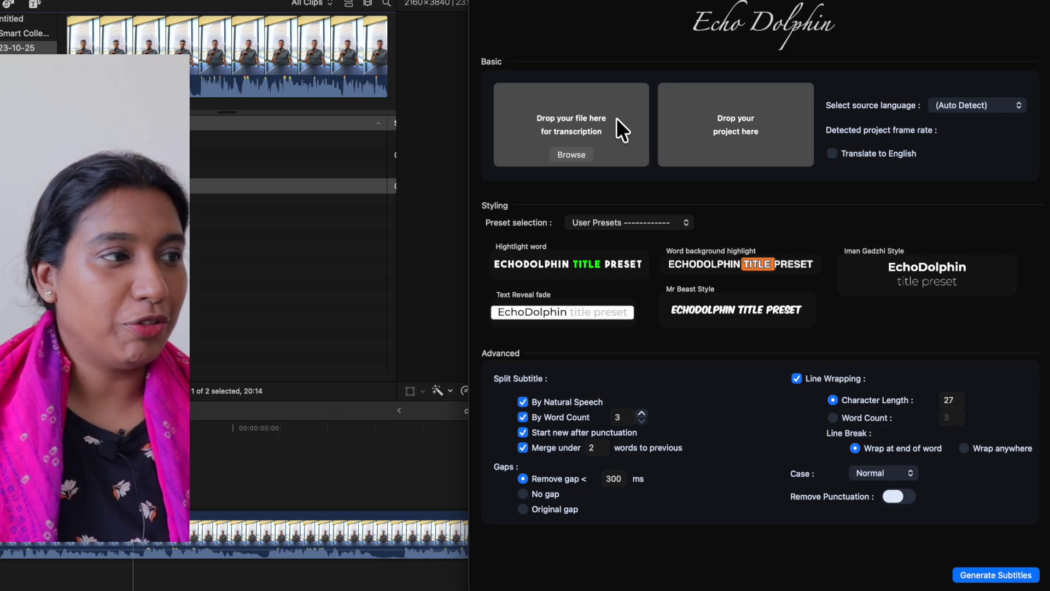
{"action": "left_click", "coordinate": [578, 156]}
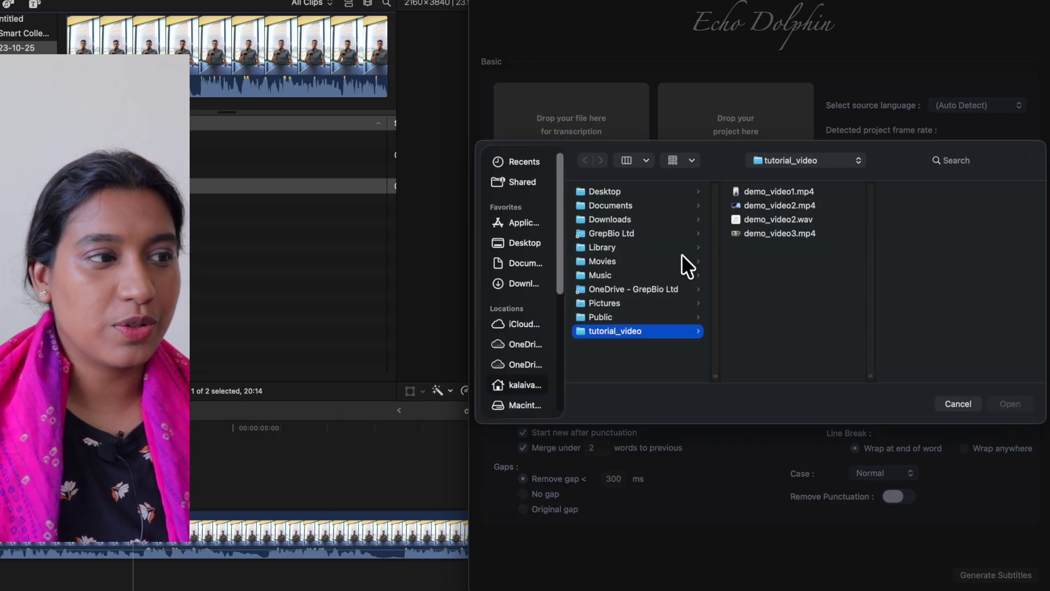
{"action": "left_click", "coordinate": [782, 191]}
{"action": "left_click", "coordinate": [1009, 403]}
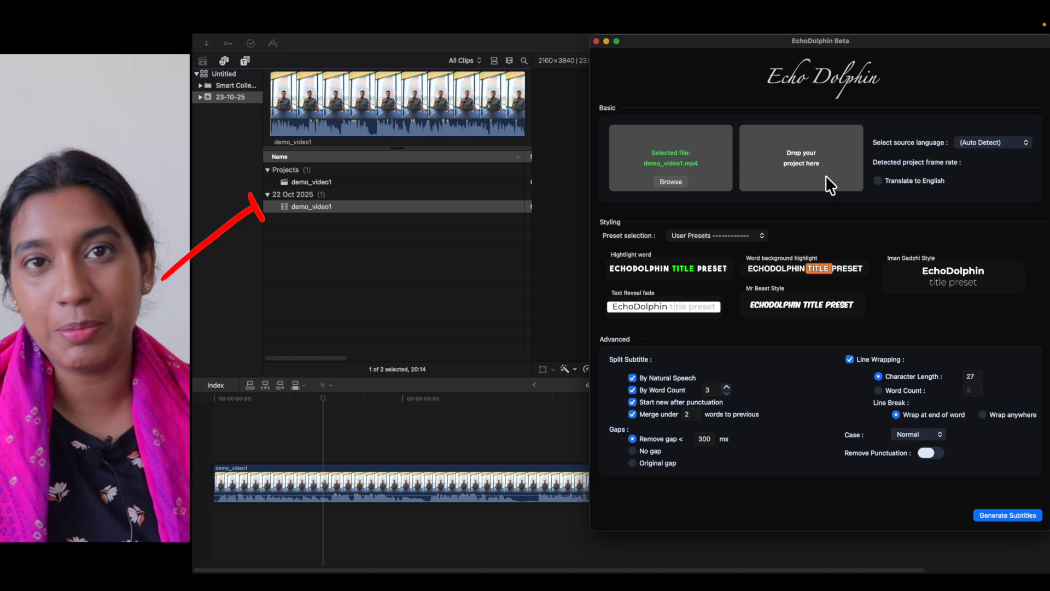
Assign the demo_video1 project to EchoDolphin and generate subtitles with source language detection left on Auto Detect
{"action": "left_click", "coordinate": [305, 180]}
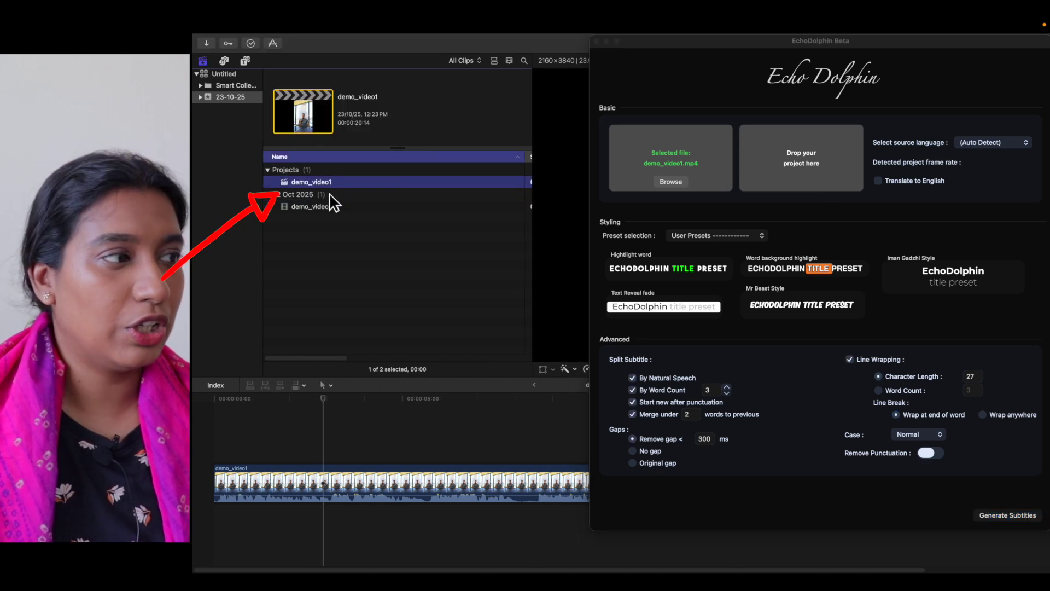
{"action": "left_click_drag", "start_coordinate": [318, 179], "coordinate": [810, 158]}
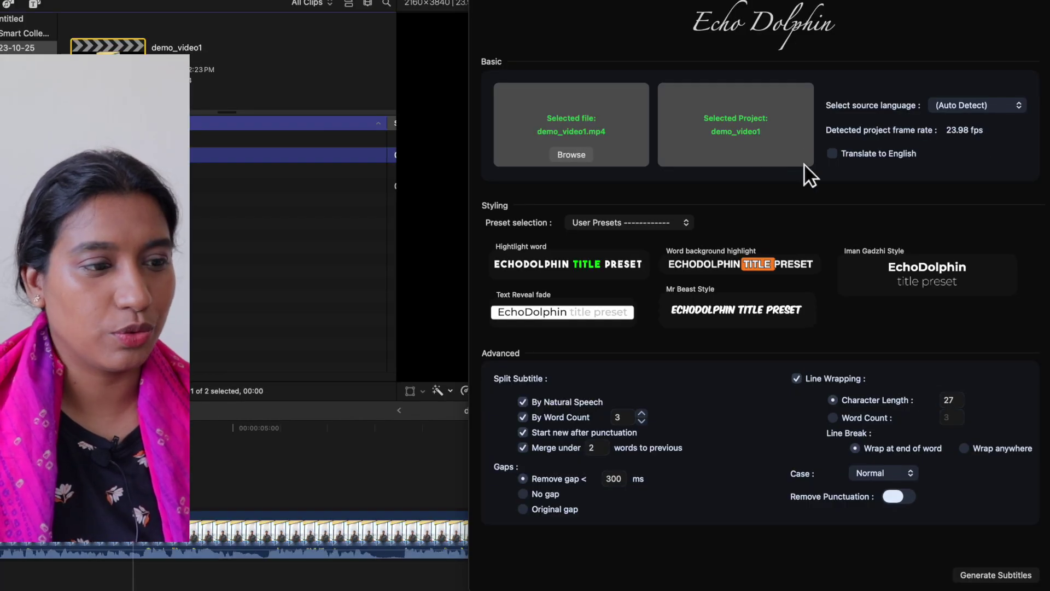
{"action": "left_click", "coordinate": [981, 577]}
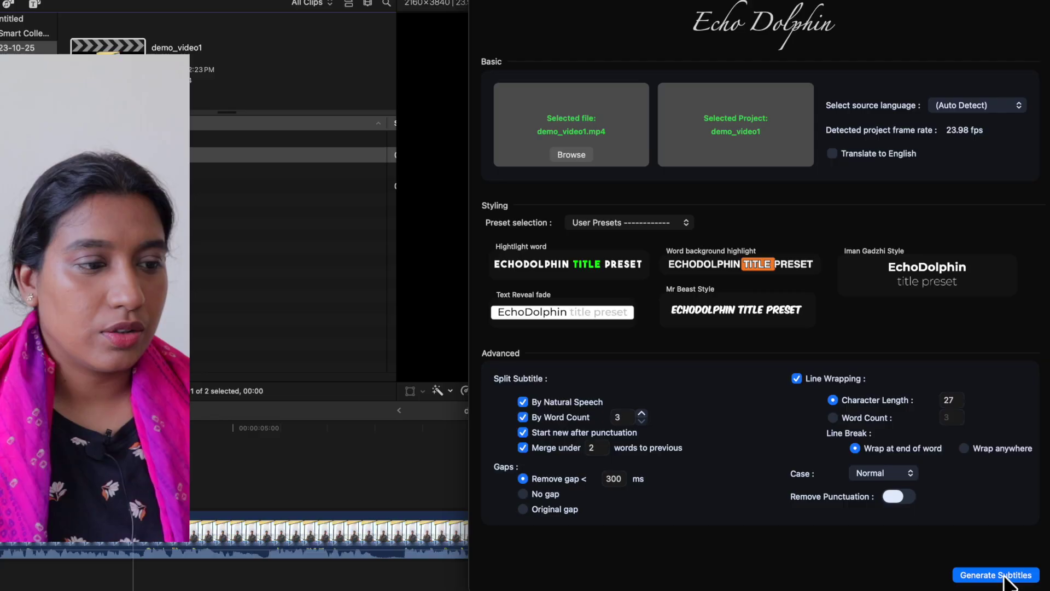
{"action": "left_click", "coordinate": [1001, 575]}
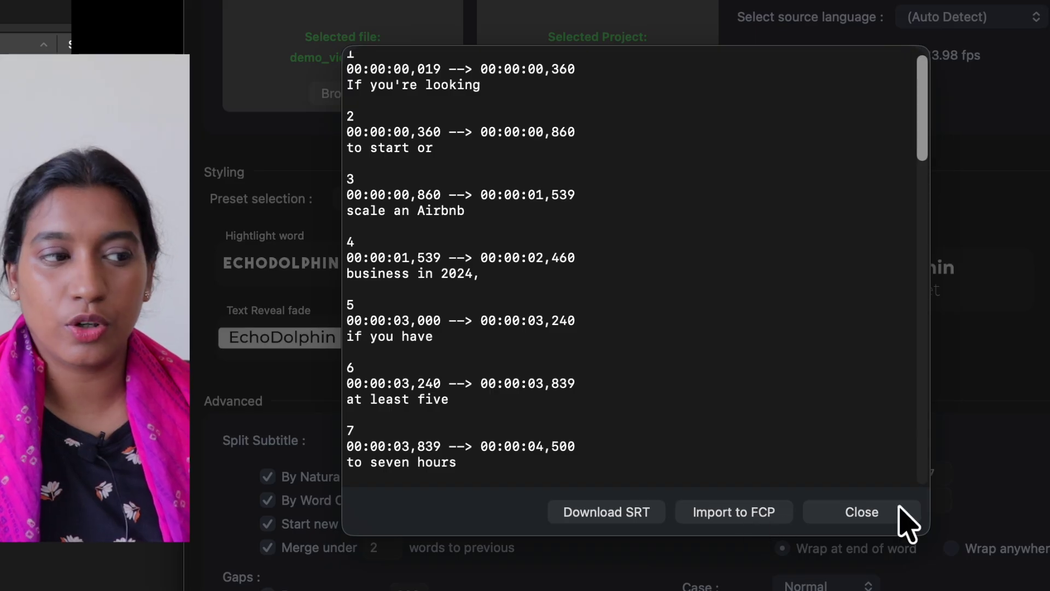
Import the generated subtitles into the Untitled library of Final Cut Pro
{"action": "left_click", "coordinate": [729, 517]}
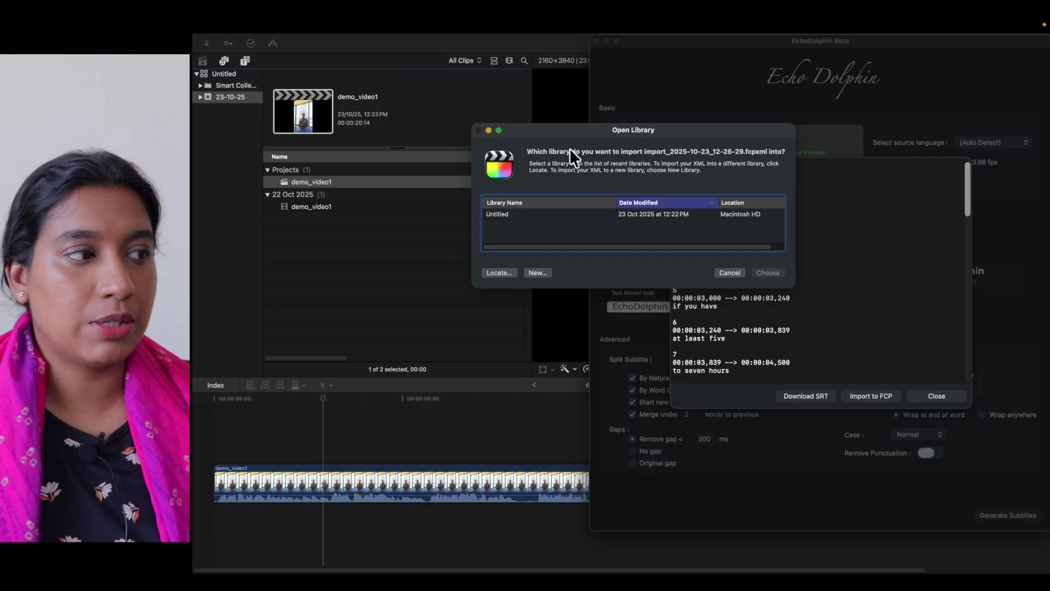
{"action": "left_click", "coordinate": [500, 215]}
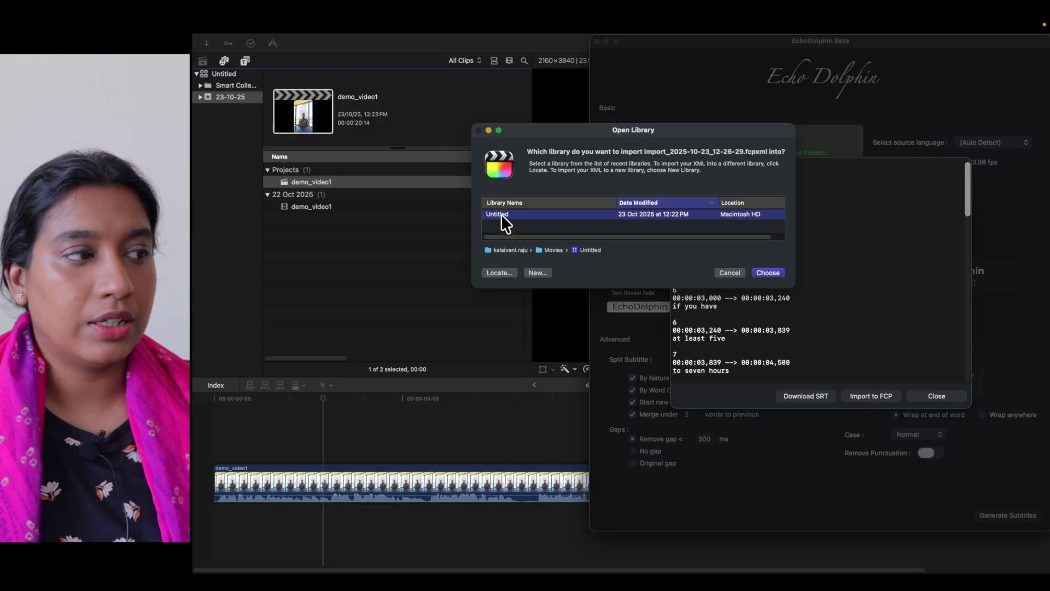
{"action": "left_click", "coordinate": [771, 272]}
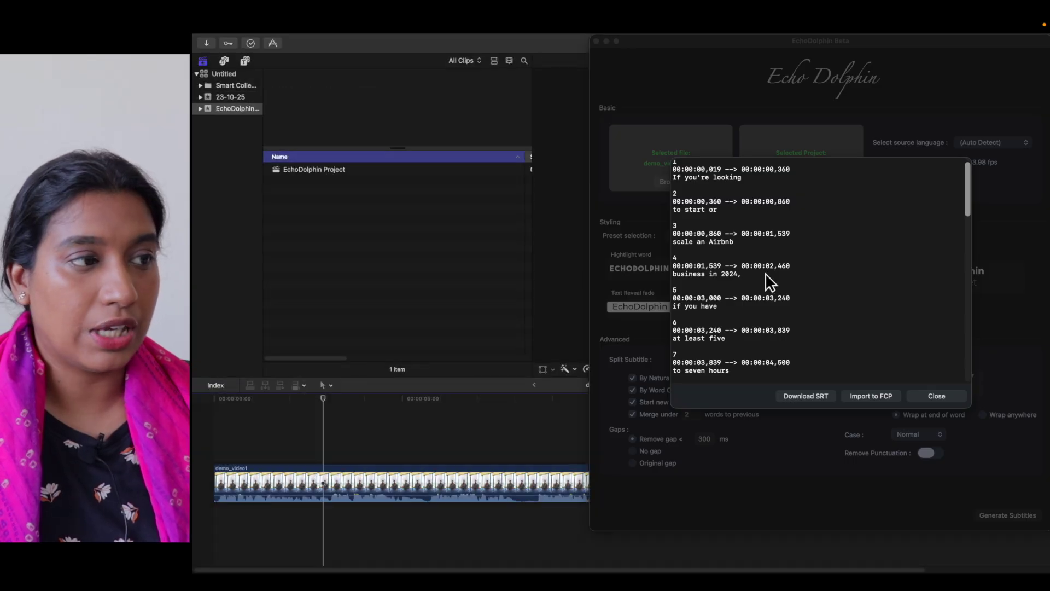
Open EchoDolphin Project in the timeline and play its subtitle titles from the beginning
{"action": "double_click", "coordinate": [304, 169]}
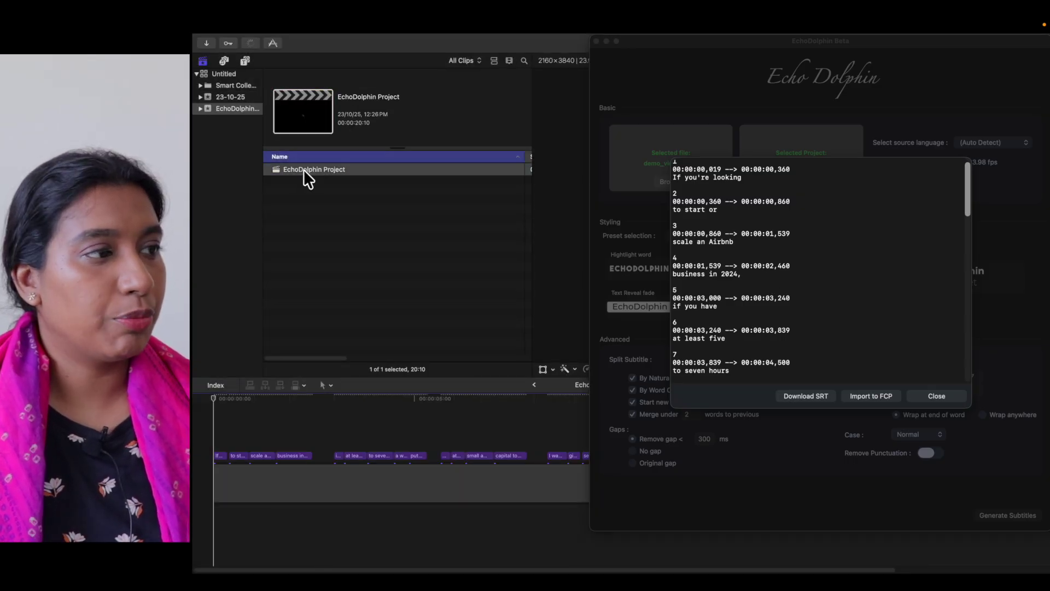
{"action": "left_click", "coordinate": [206, 436]}
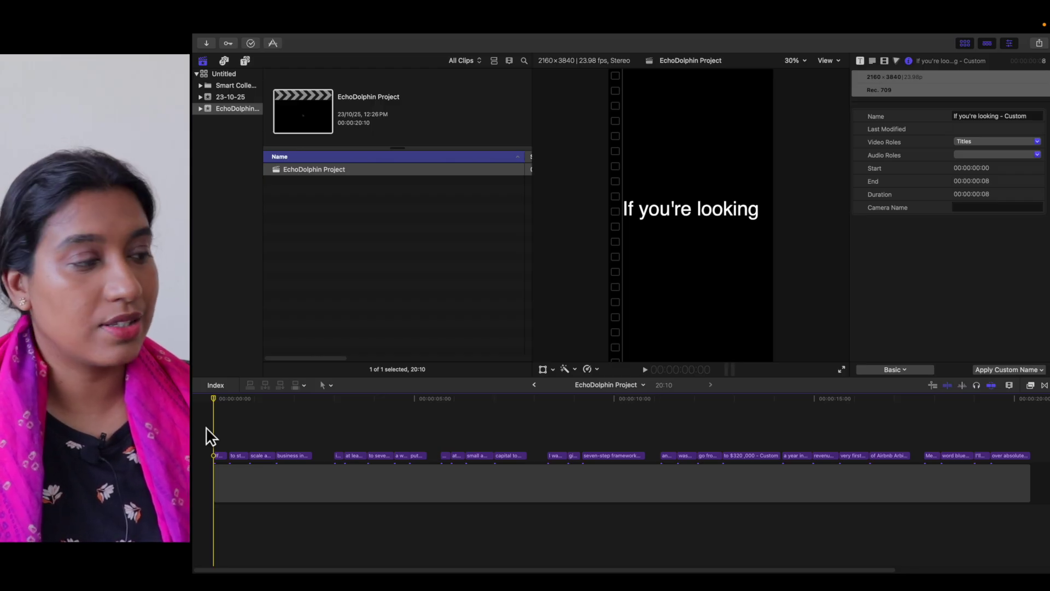
{"action": "key", "text": "space"}
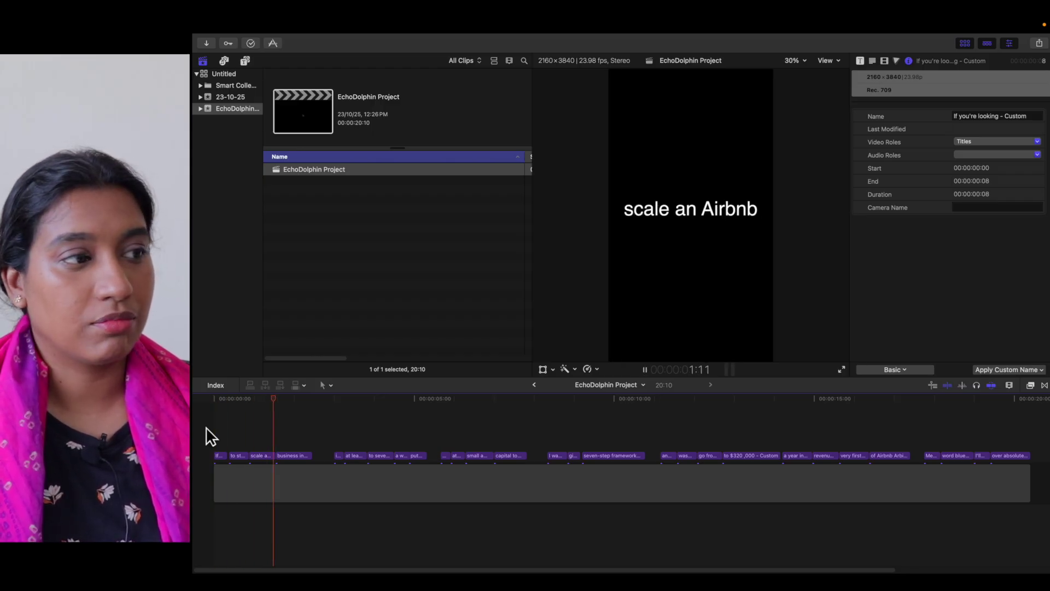
{"action": "key", "text": "space"}
Copy all the subtitle titles from EchoDolphin Project and paste them above the clip at the start of the demo_video1 timeline
{"action": "key", "text": "super+a"}
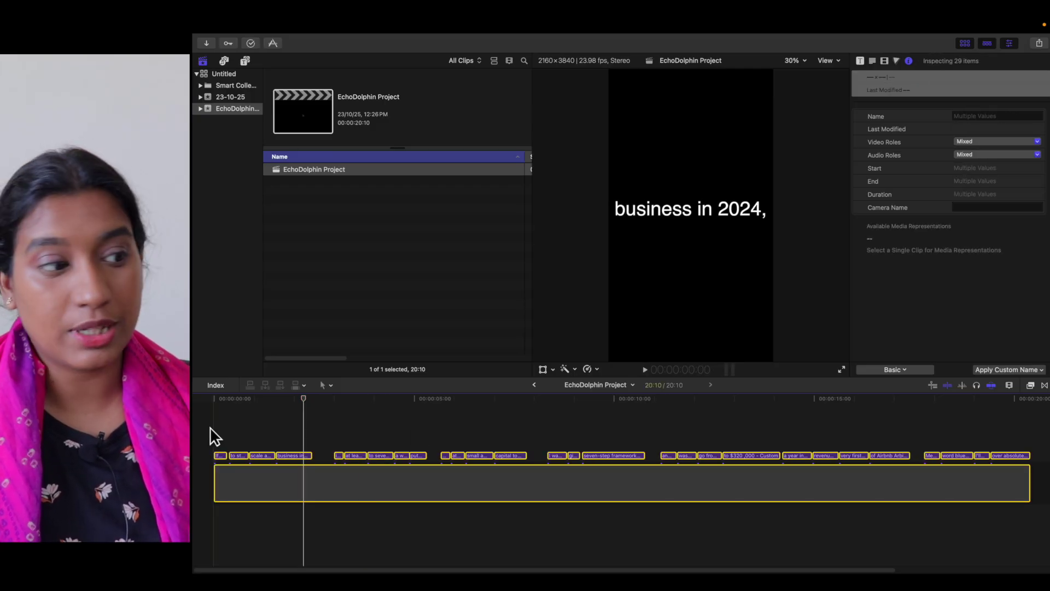
{"action": "left_click", "coordinate": [535, 385]}
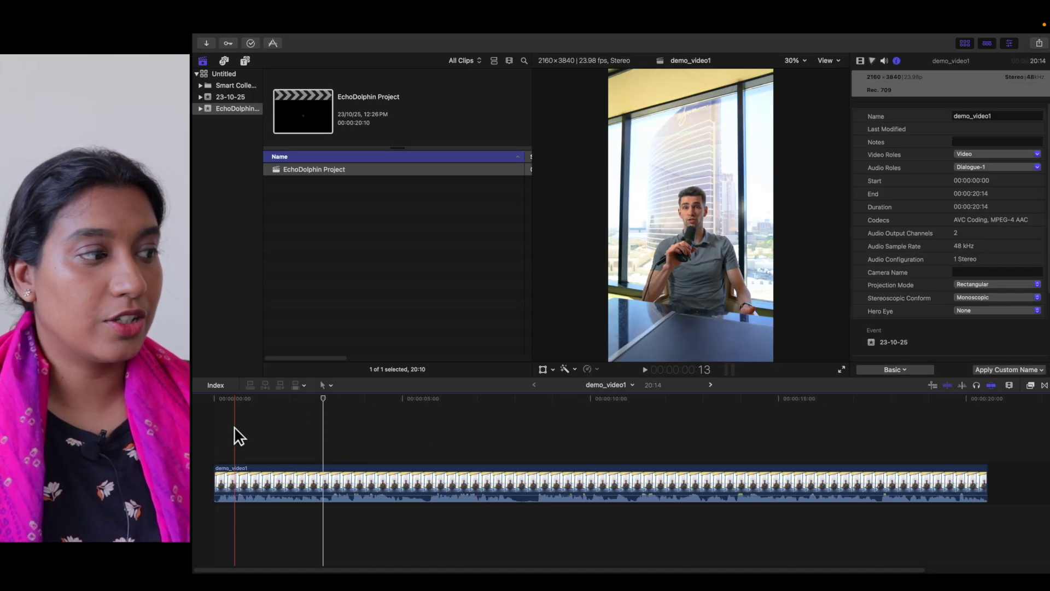
{"action": "left_click", "coordinate": [208, 434]}
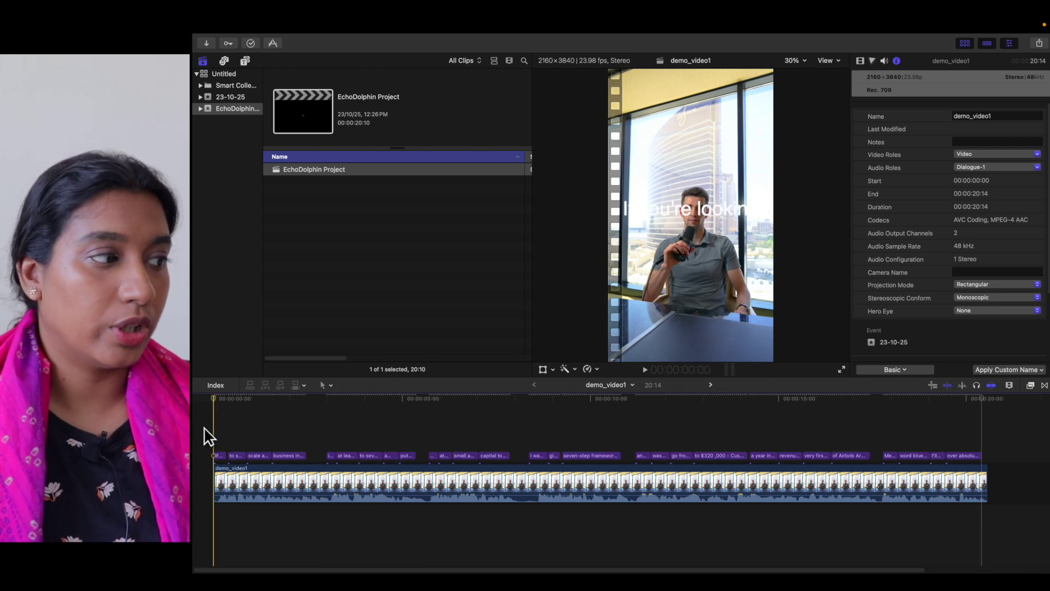
Give all the subtitle titles in demo_video1 a black outline with blur 6.2 and width 7.0
{"action": "key", "text": "super+a"}
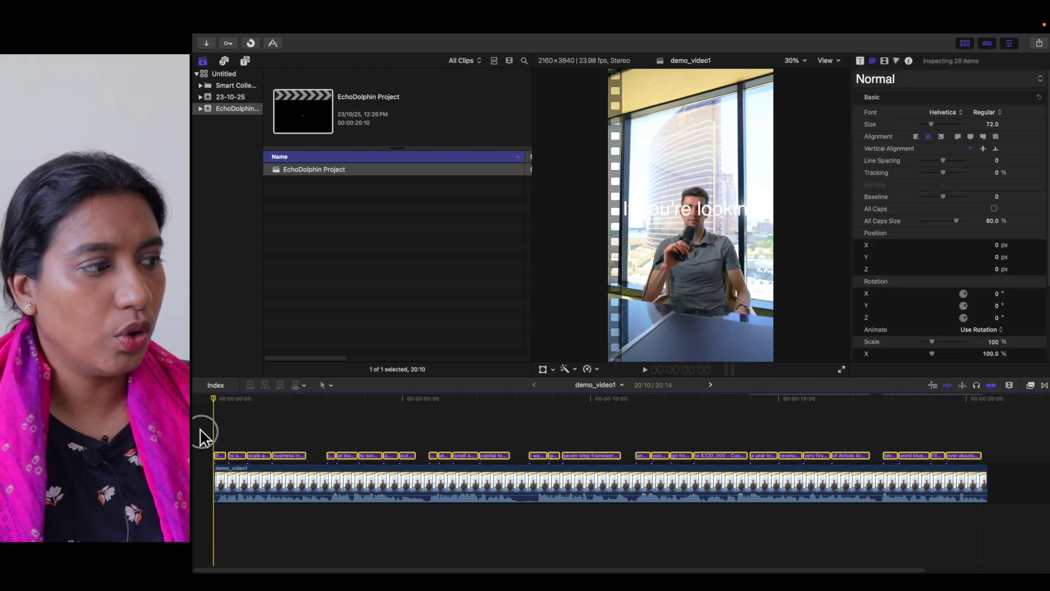
{"action": "left_click_drag", "start_coordinate": [201, 434], "coordinate": [1024, 454]}
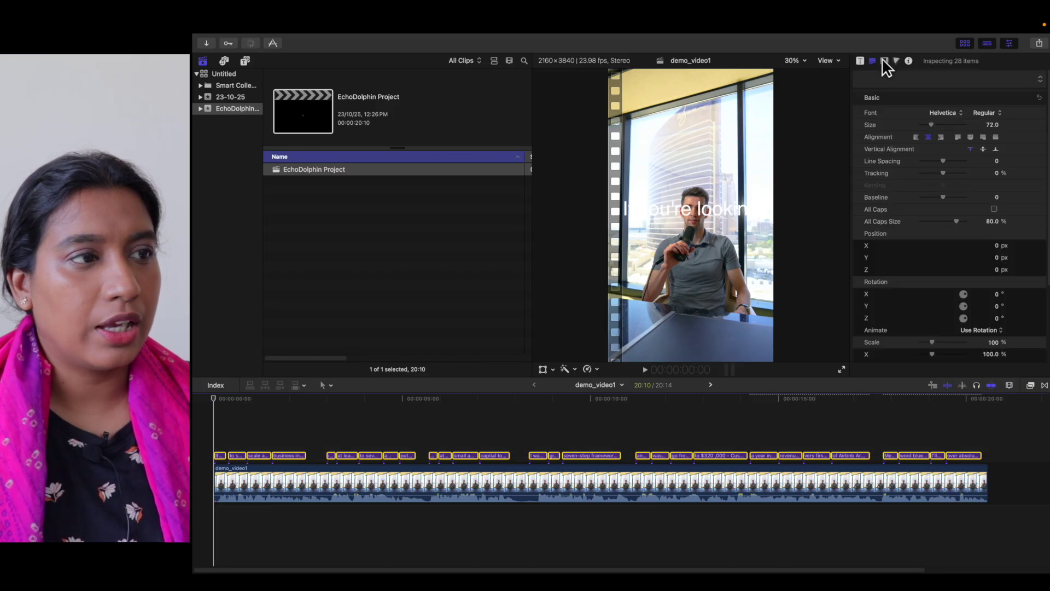
{"action": "left_click", "coordinate": [873, 60]}
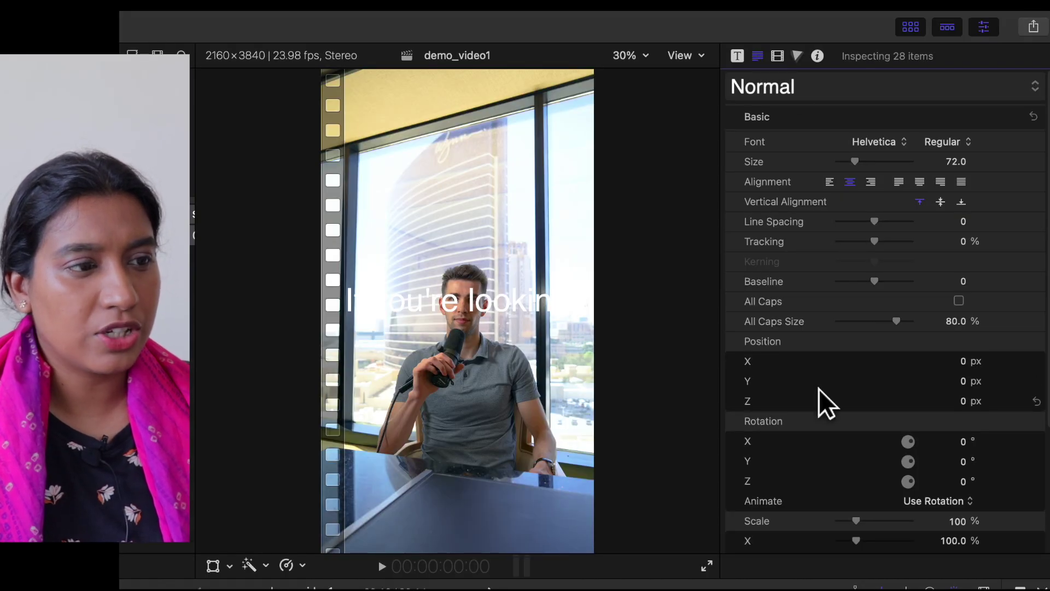
{"action": "scroll", "coordinate": [818, 388], "scroll_direction": "down", "scroll_amount": 5}
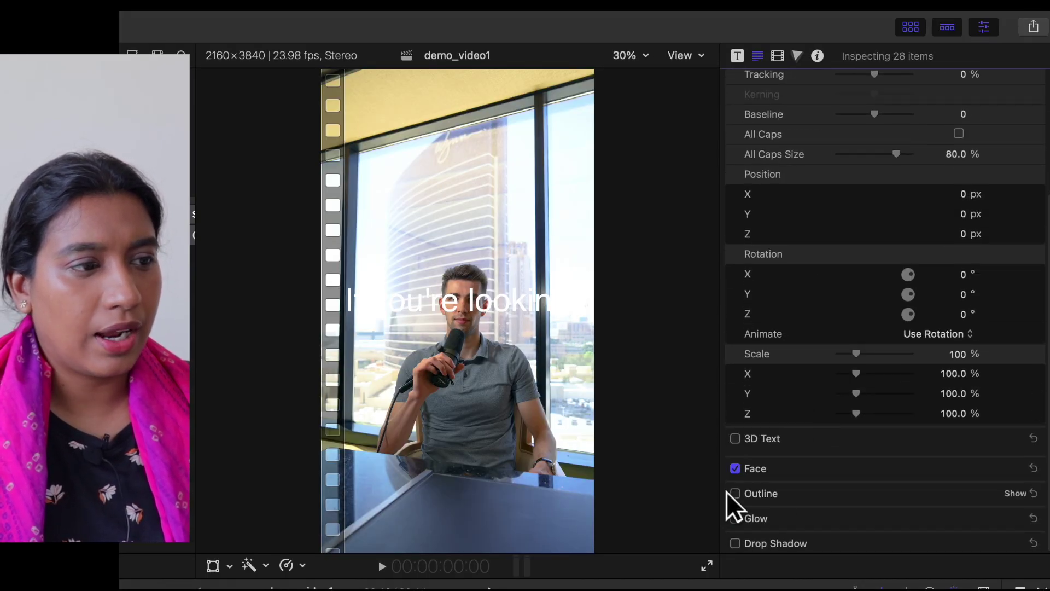
{"action": "left_click", "coordinate": [735, 493]}
{"action": "left_click", "coordinate": [1016, 495]}
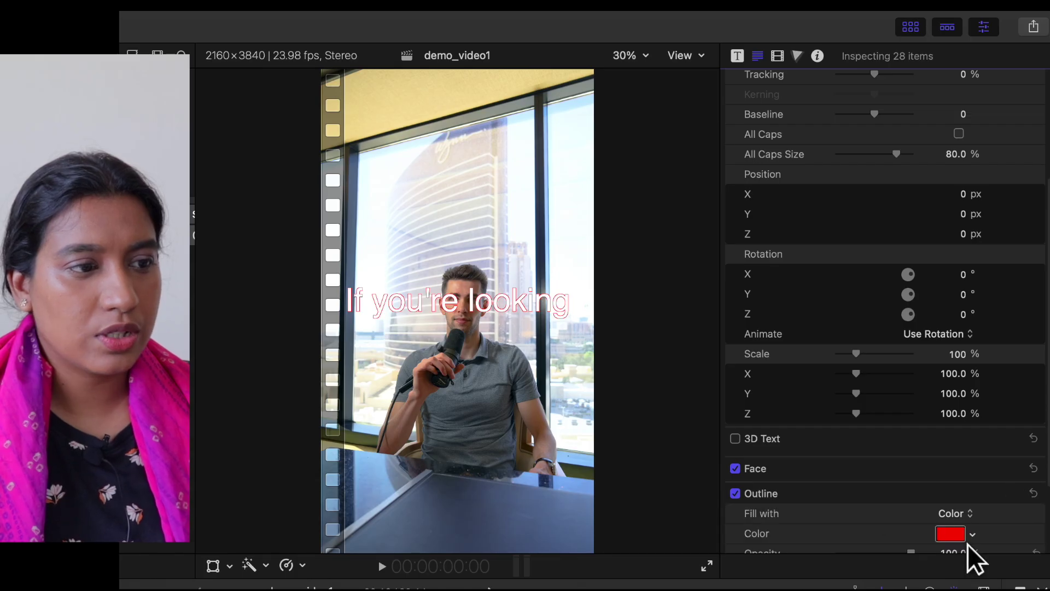
{"action": "left_click", "coordinate": [952, 538]}
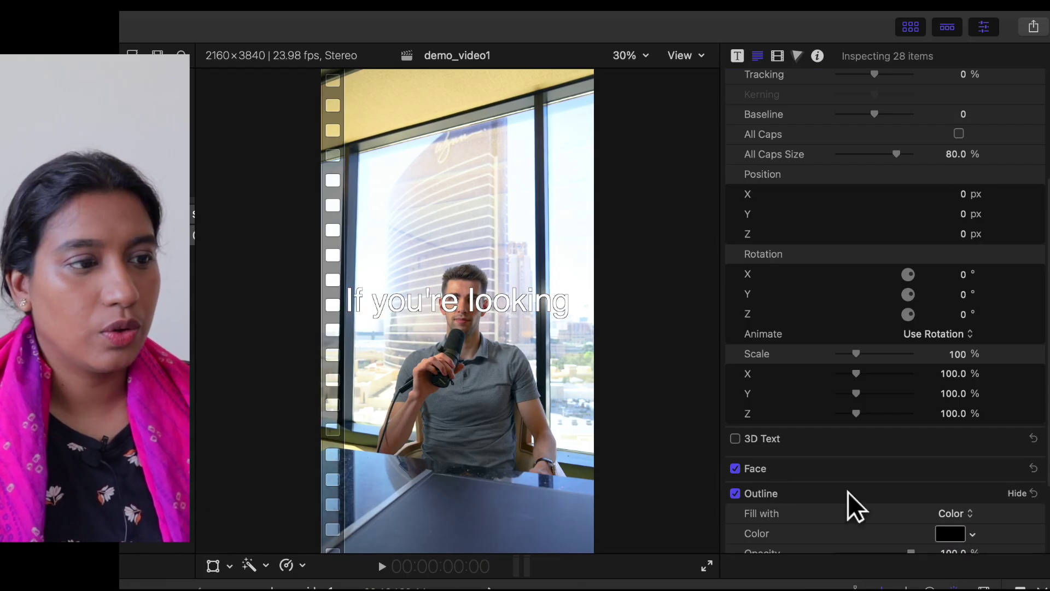
{"action": "scroll", "coordinate": [848, 491], "scroll_direction": "down", "scroll_amount": 3}
{"action": "left_click_drag", "start_coordinate": [839, 503], "coordinate": [872, 520]}
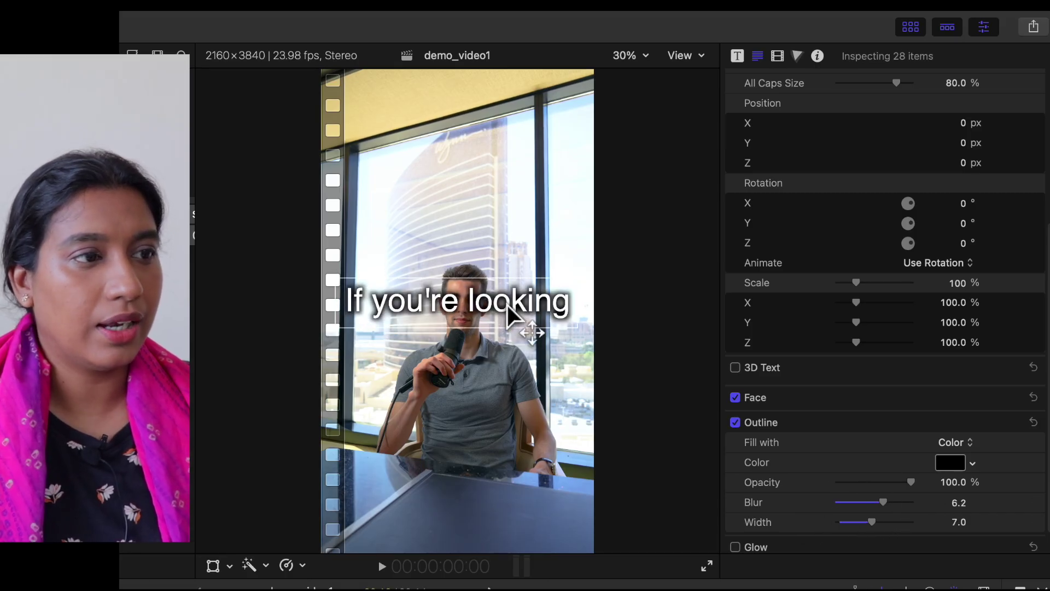
Lower all the selected subtitle titles in the frame by setting their Y position to -672 px
{"action": "key", "text": "ctrl+Tab"}
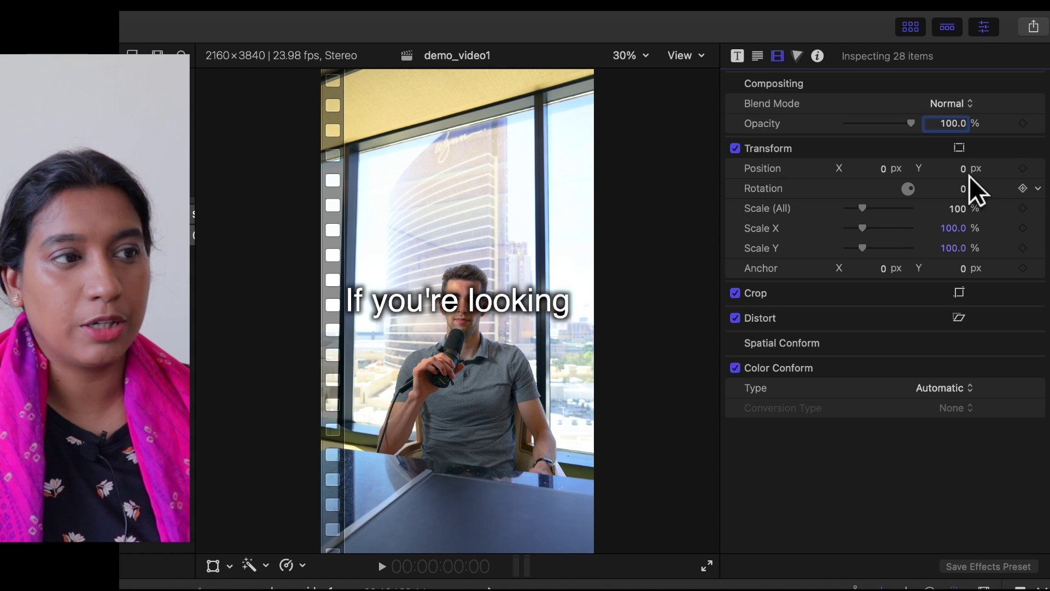
{"action": "left_click_drag", "start_coordinate": [962, 168], "coordinate": [961, 238]}
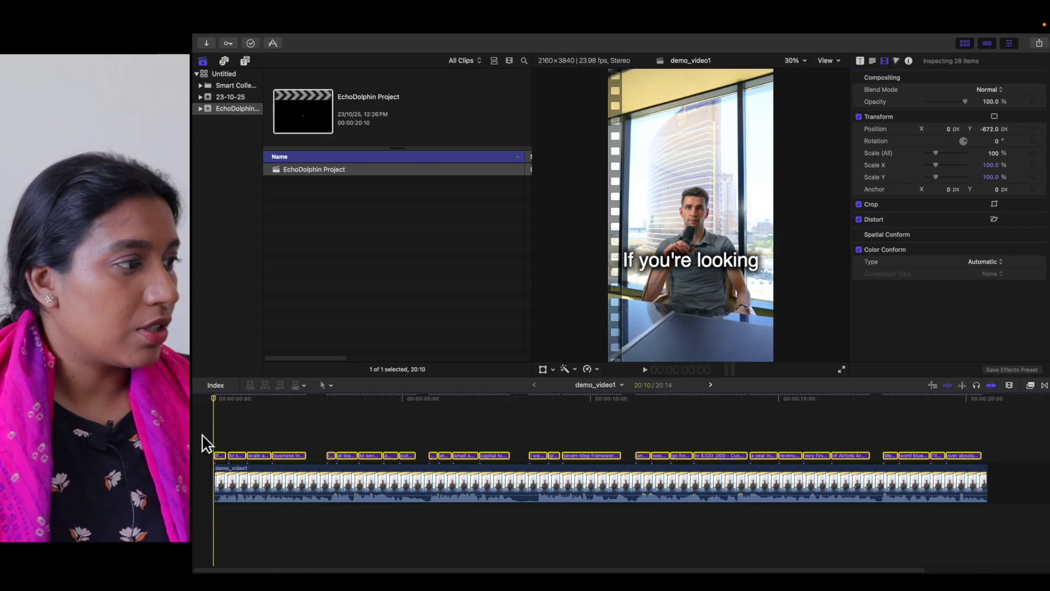
Play the opening seconds of demo_video1 from the start to review the styled subtitles over the video
{"action": "left_click", "coordinate": [200, 432]}
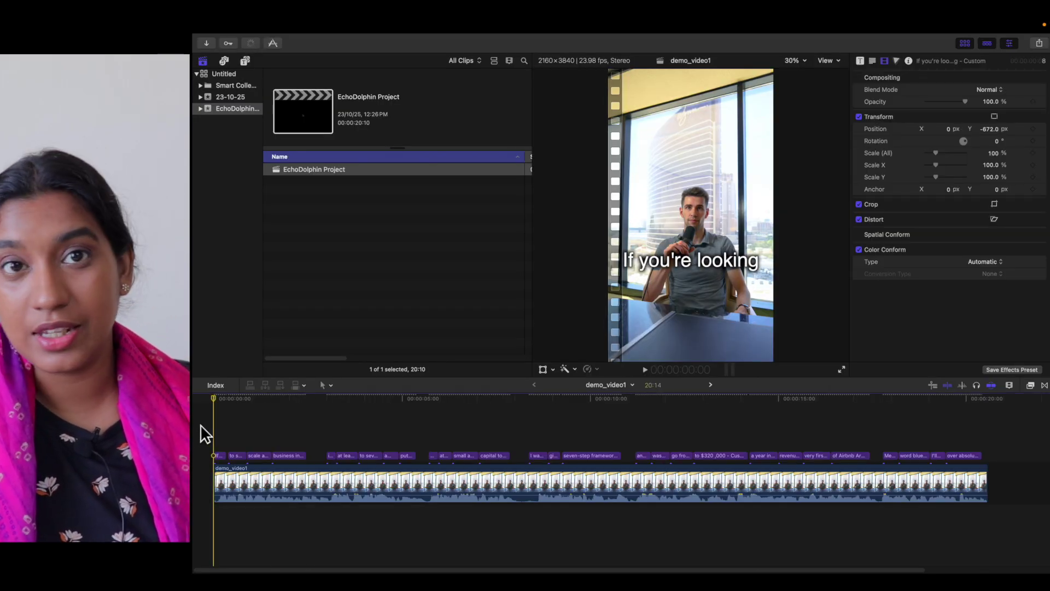
{"action": "key", "text": "space"}
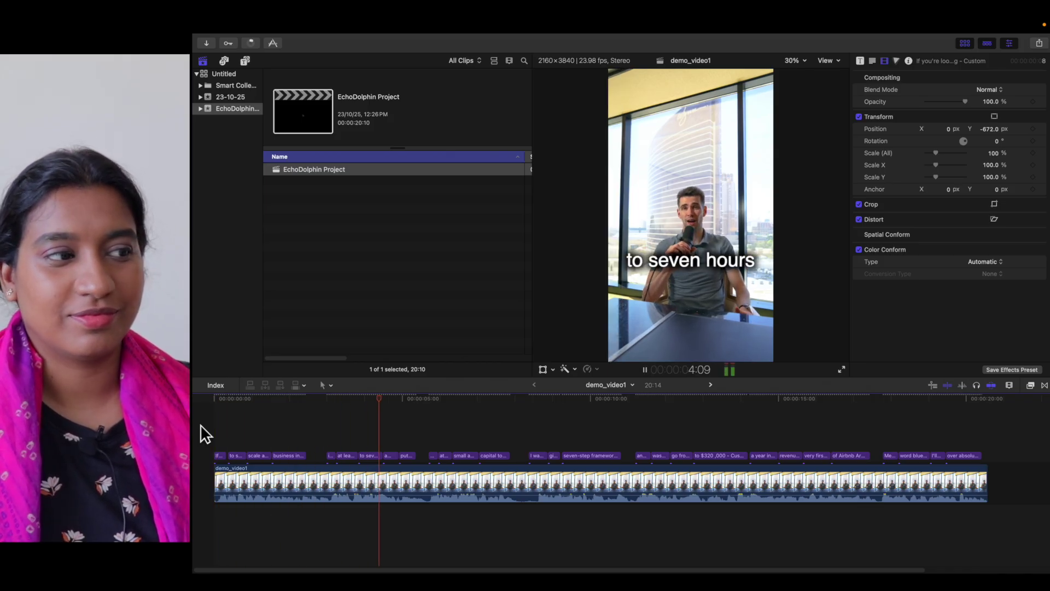
{"action": "key", "text": "space"}
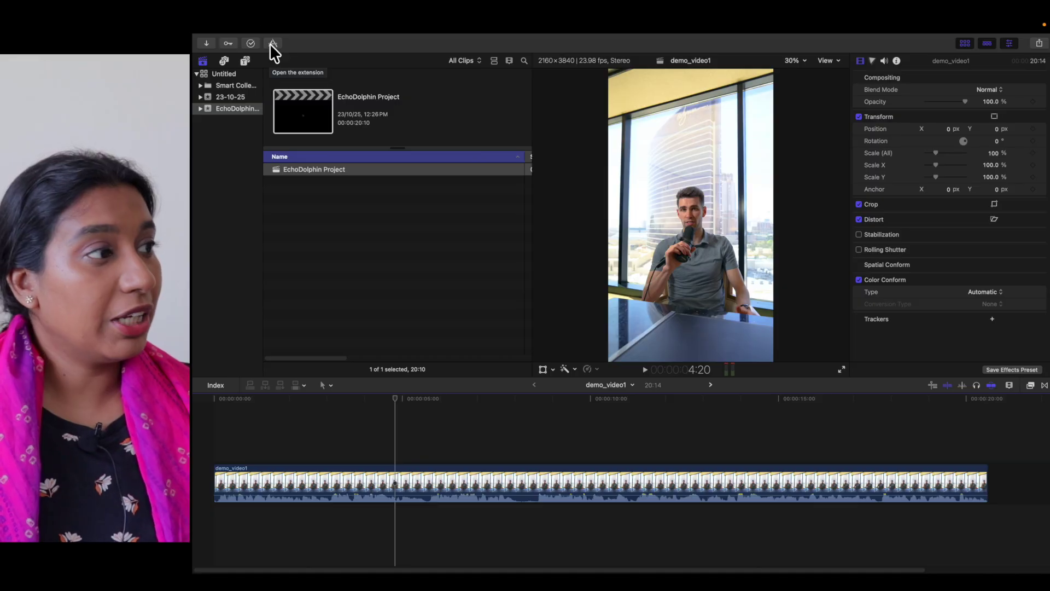
Open the EchoDolphin extension and generate subtitles for demo_video1.mp4 with the Word background highlight style preset
{"action": "left_click", "coordinate": [272, 47]}
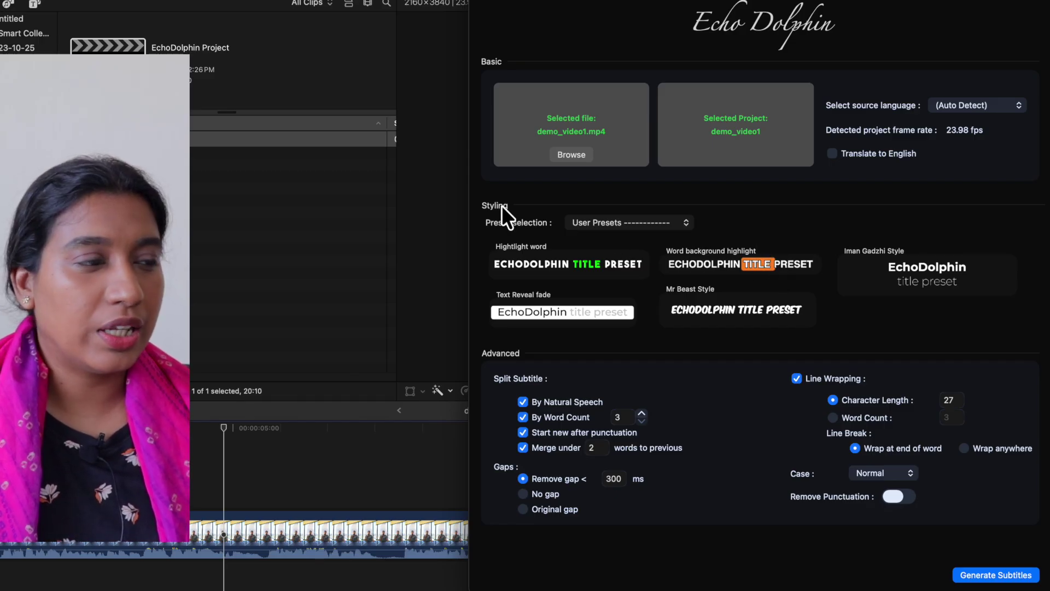
{"action": "left_click", "coordinate": [645, 222]}
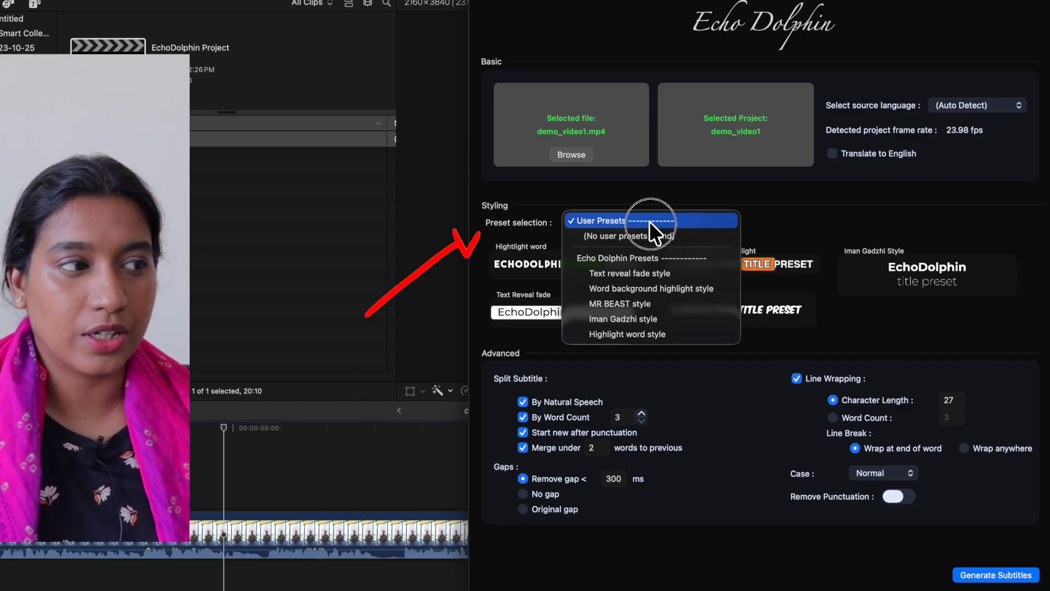
{"action": "left_click", "coordinate": [656, 288]}
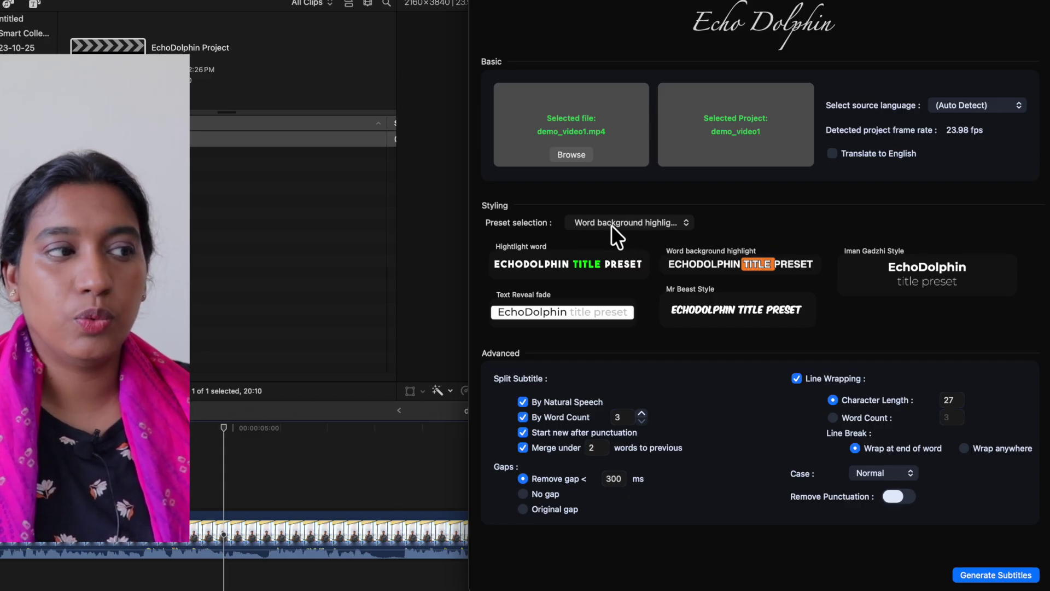
{"action": "left_click", "coordinate": [982, 581]}
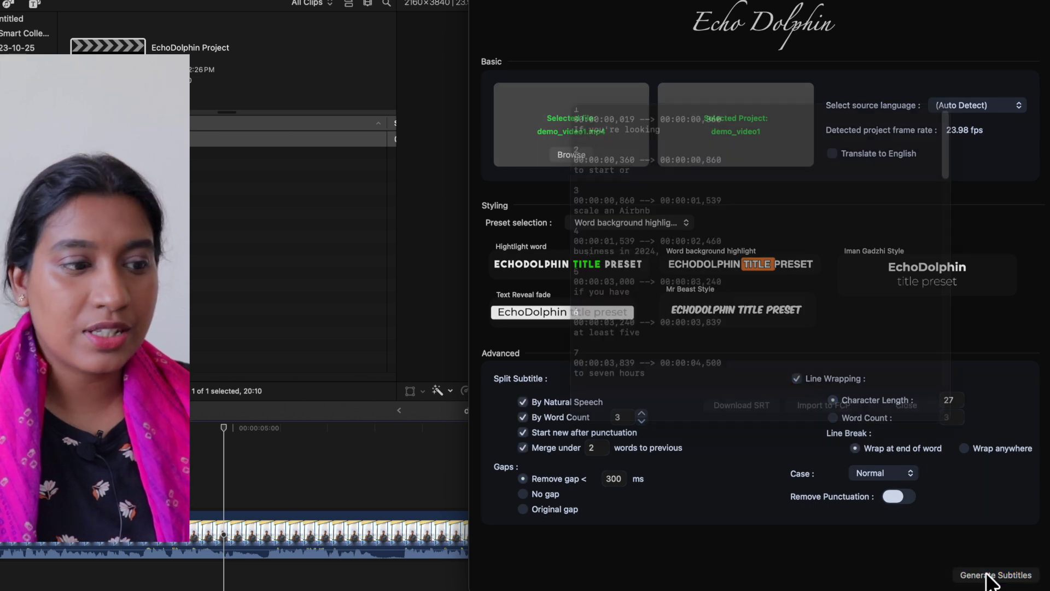
Import the generated subtitles into the Untitled library in Final Cut Pro, replacing the existing items
{"action": "left_click", "coordinate": [802, 426]}
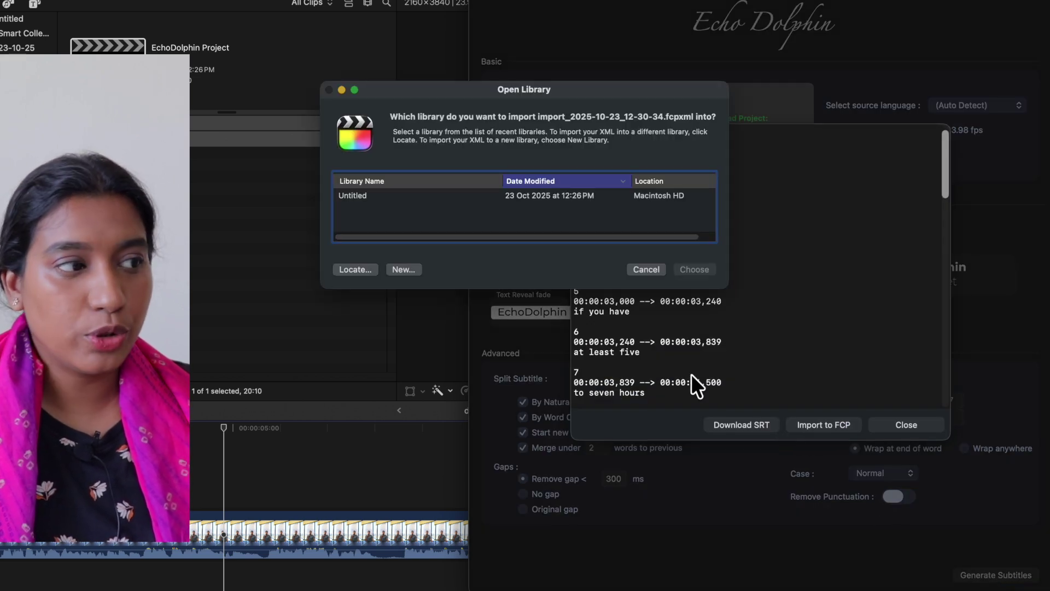
{"action": "left_click", "coordinate": [444, 196]}
{"action": "left_click", "coordinate": [682, 268]}
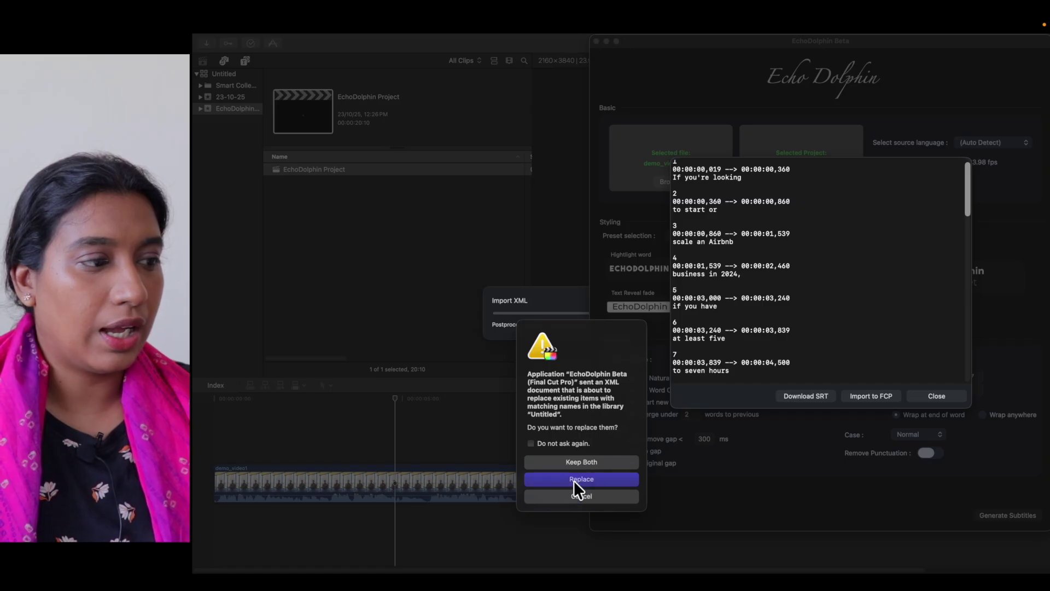
{"action": "left_click", "coordinate": [573, 479]}
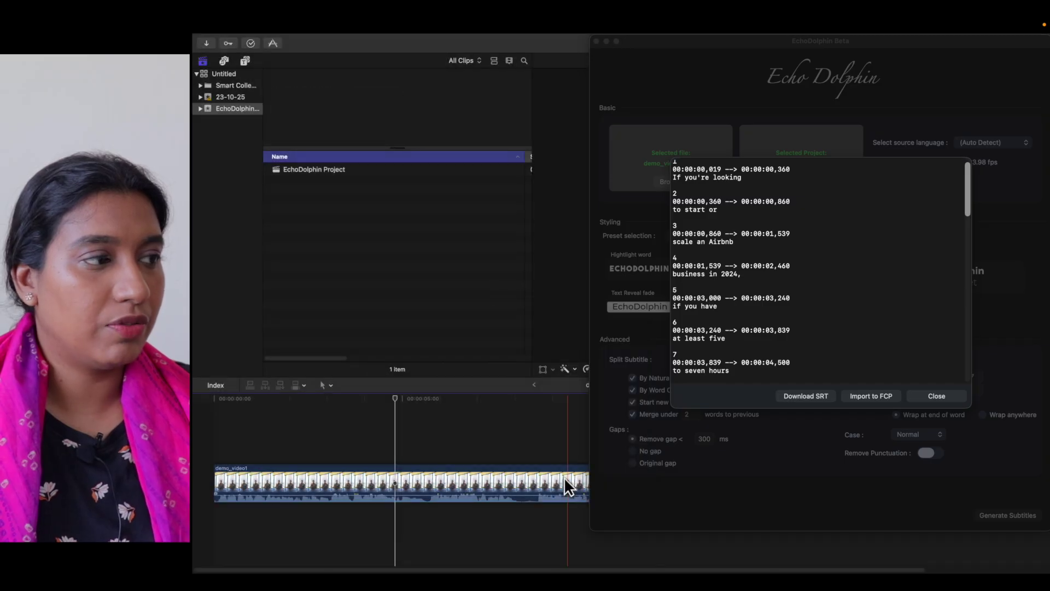
Open the imported EchoDolphin Project in the timeline, put the extension window away and play the opening titles
{"action": "double_click", "coordinate": [293, 169]}
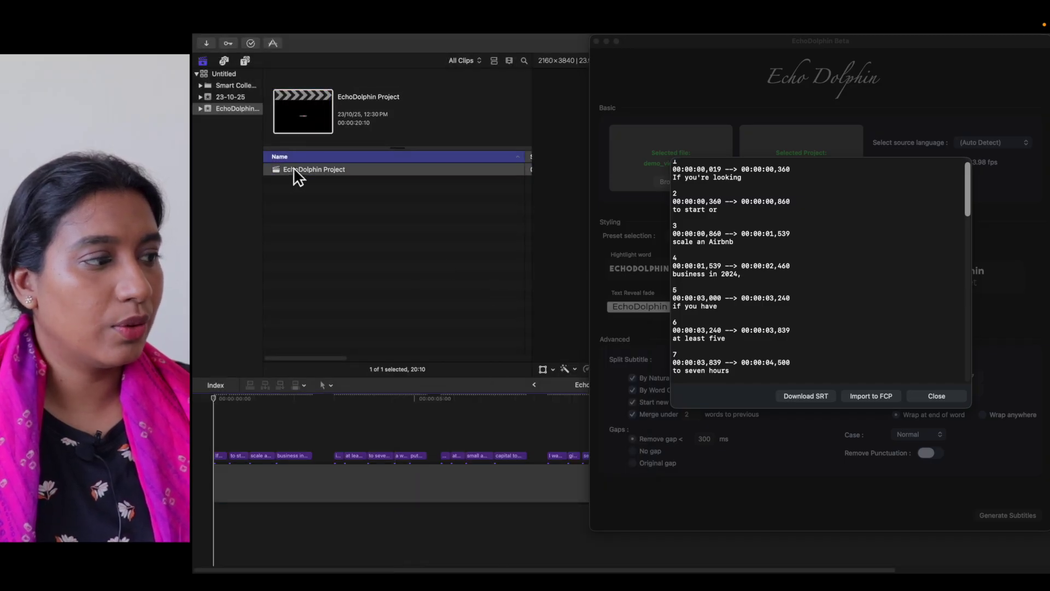
{"action": "left_click", "coordinate": [930, 396]}
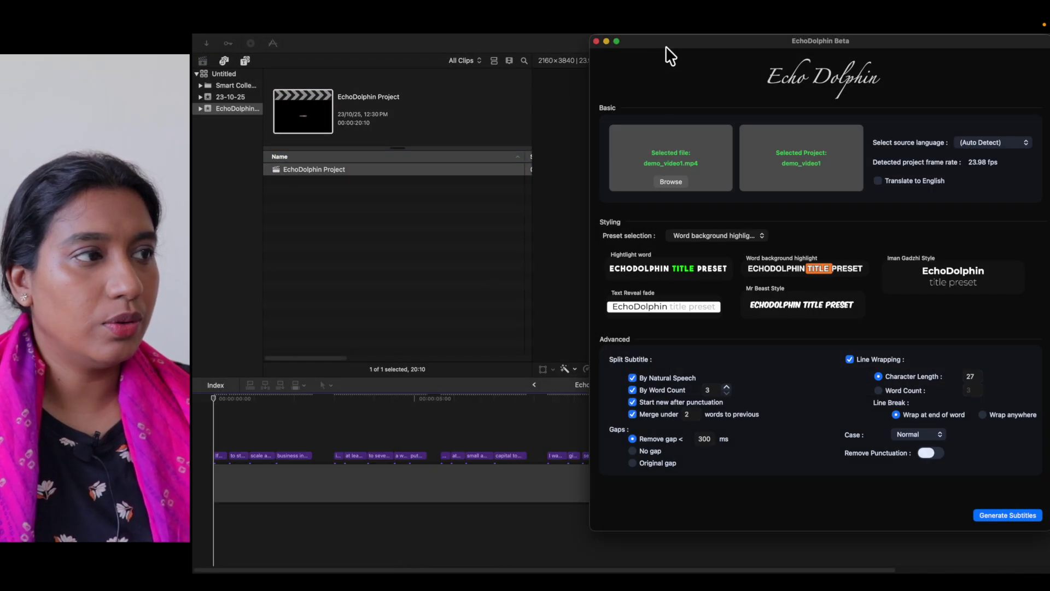
{"action": "left_click", "coordinate": [606, 41]}
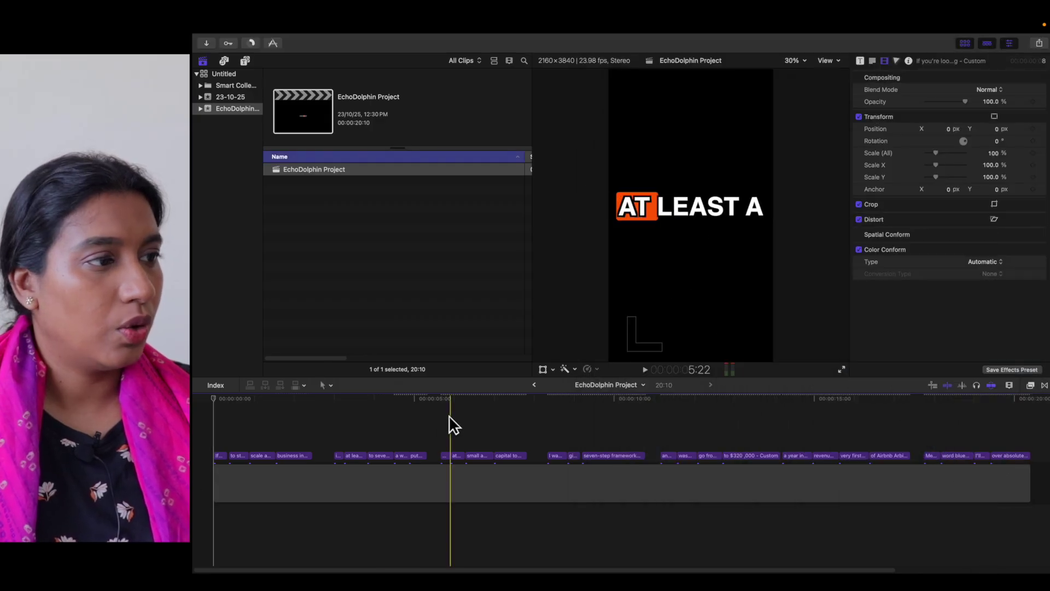
{"action": "key", "text": "space"}
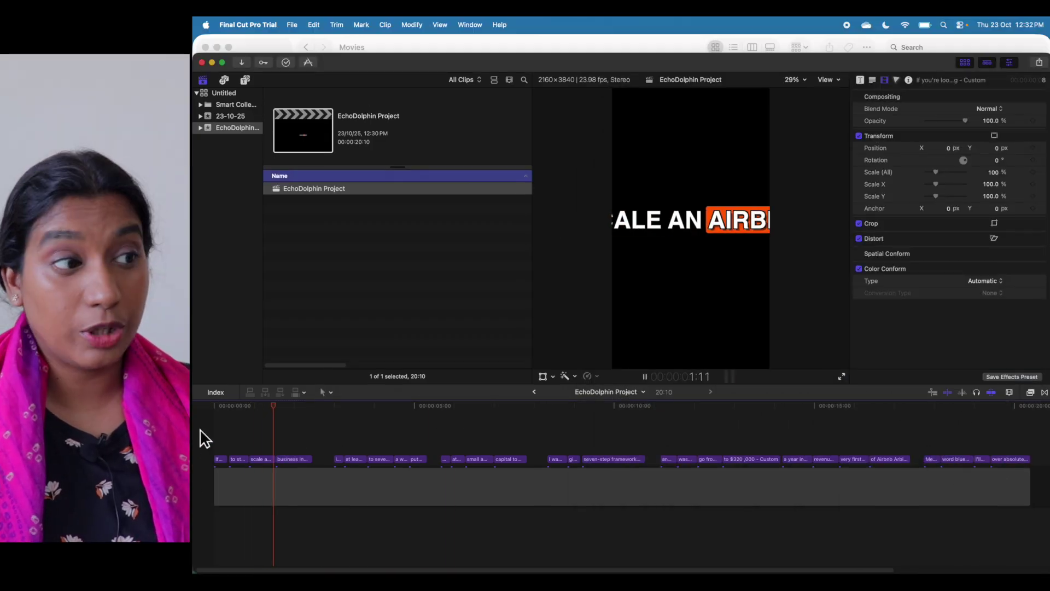
Select all the subtitle titles in EchoDolphin Project and reduce their text size to 93
{"action": "key", "text": "End"}
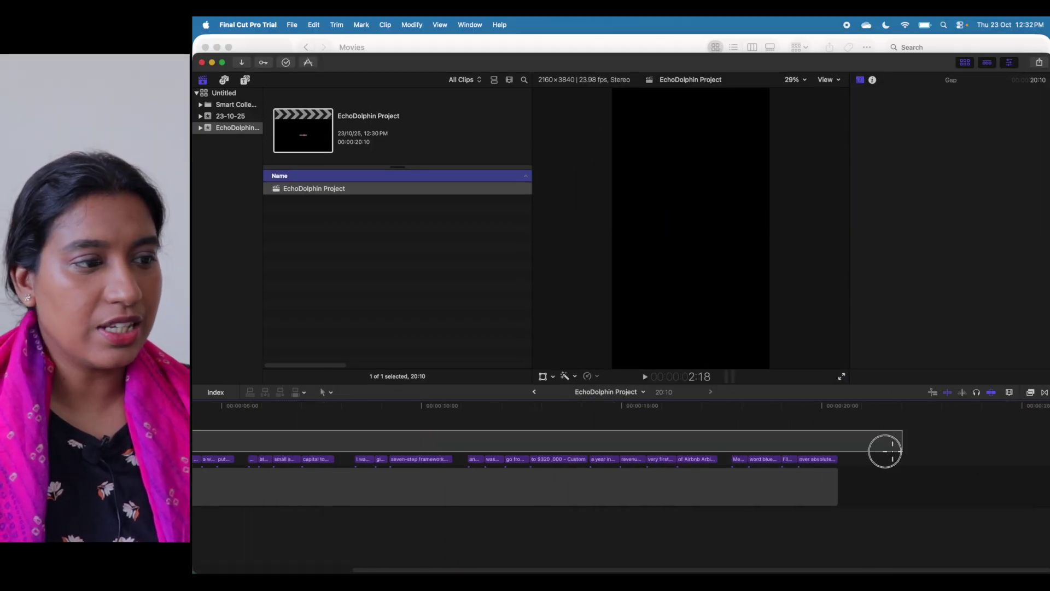
{"action": "key", "text": "super+a"}
{"action": "left_click_drag", "start_coordinate": [803, 567], "coordinate": [446, 487]}
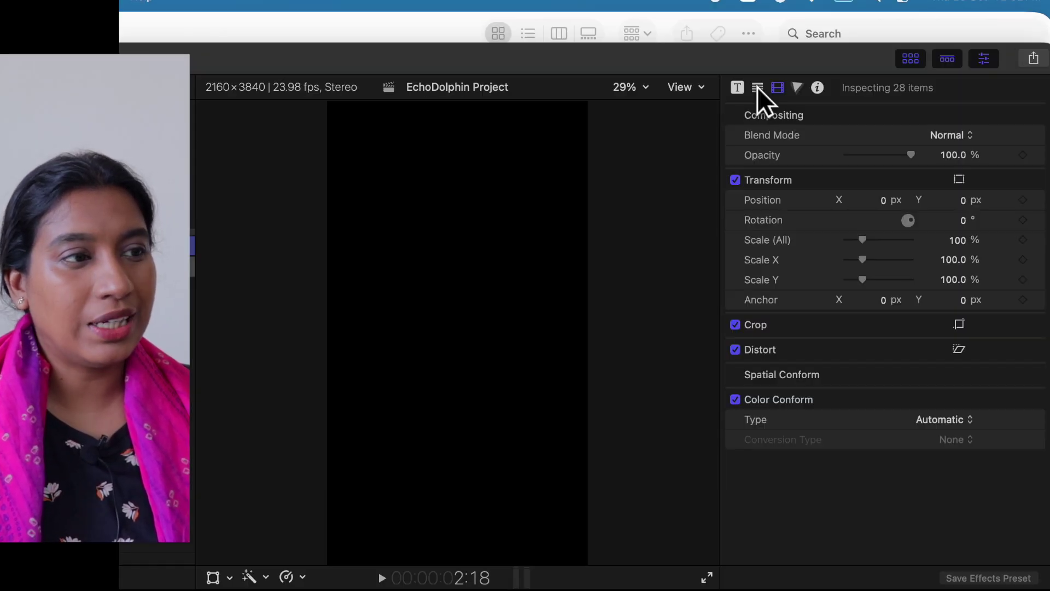
{"action": "left_click", "coordinate": [872, 79]}
{"action": "left_click_drag", "start_coordinate": [854, 193], "coordinate": [859, 195]}
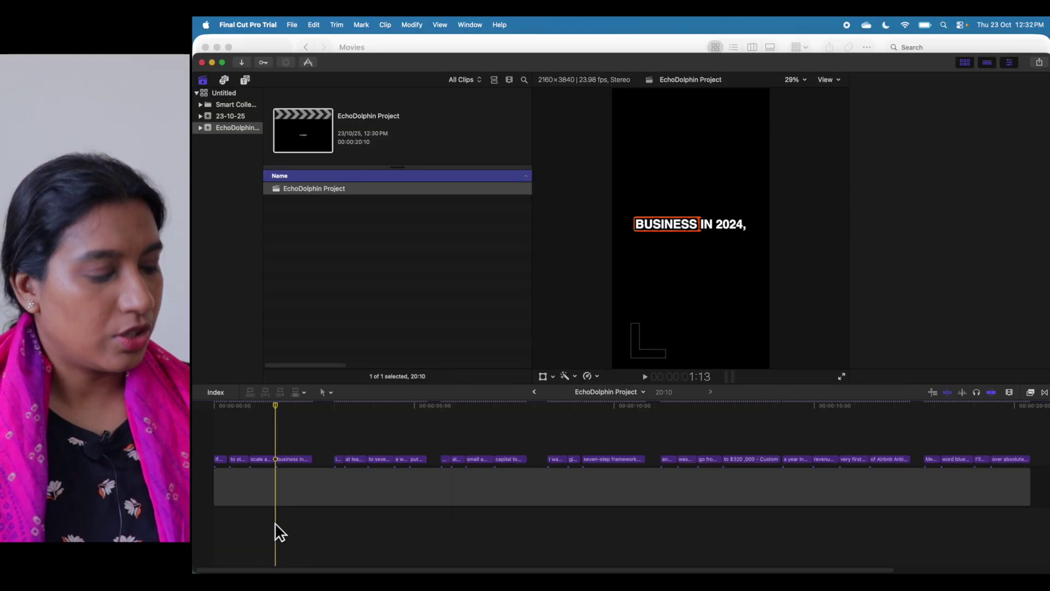
Copy all the resized titles from EchoDolphin Project and paste them above the clip at the start of the demo_video1 timeline
{"action": "key", "text": "super+a"}
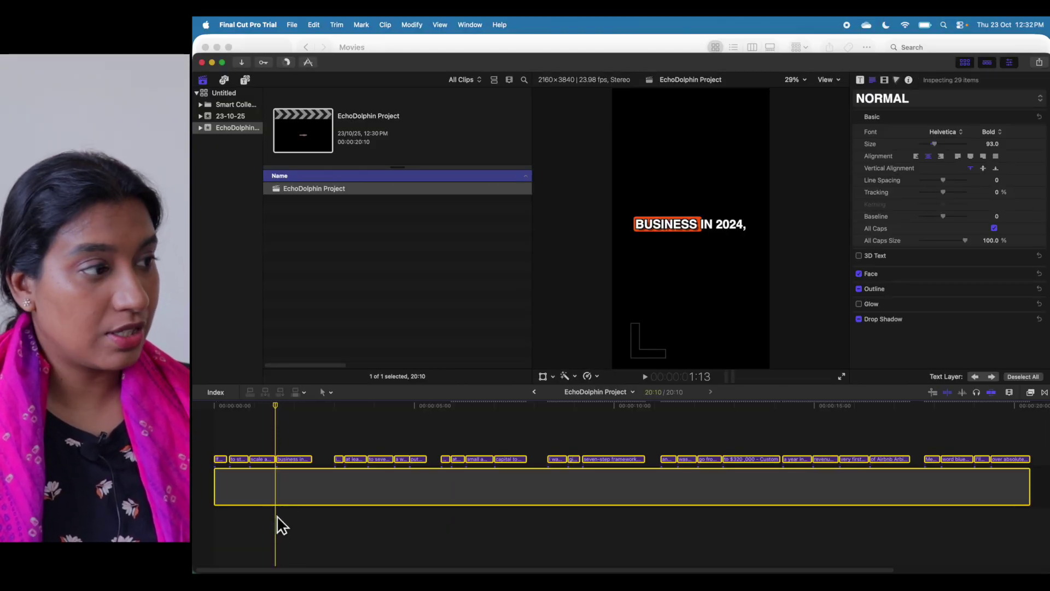
{"action": "left_click", "coordinate": [534, 393]}
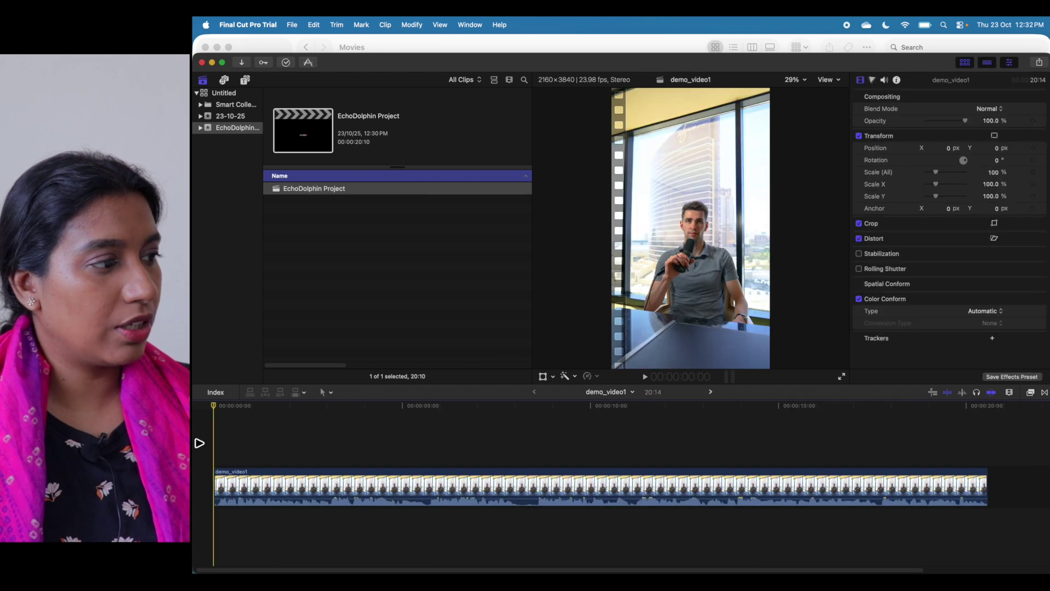
{"action": "key", "text": "space"}
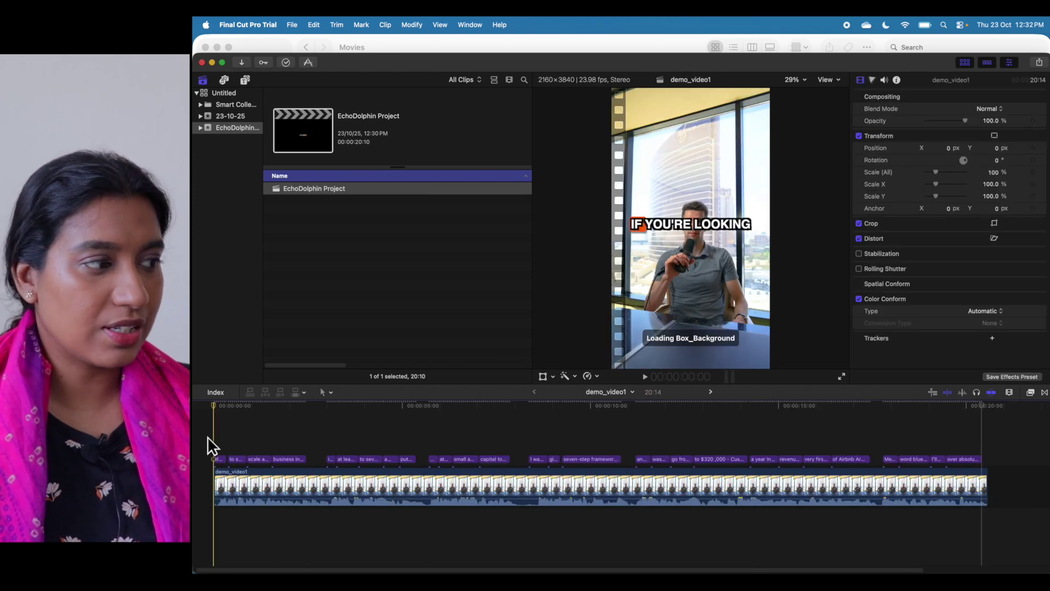
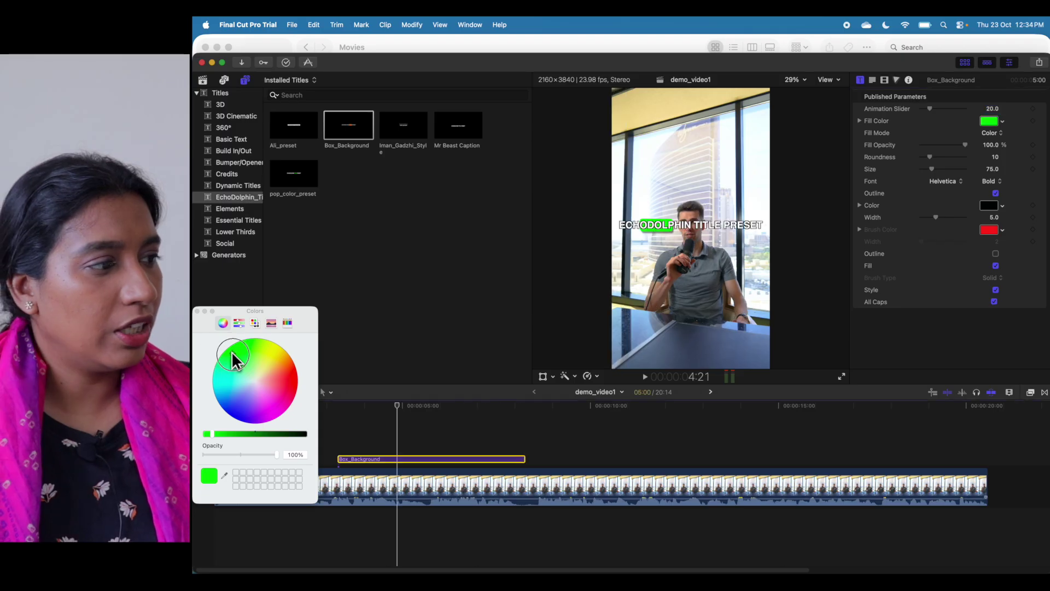
Close the color picker, open EchoDolphin and load demo_video1.mp4 as the source file and demo_video1 as the project
{"action": "left_click", "coordinate": [198, 310]}
{"action": "left_click", "coordinate": [309, 62]}
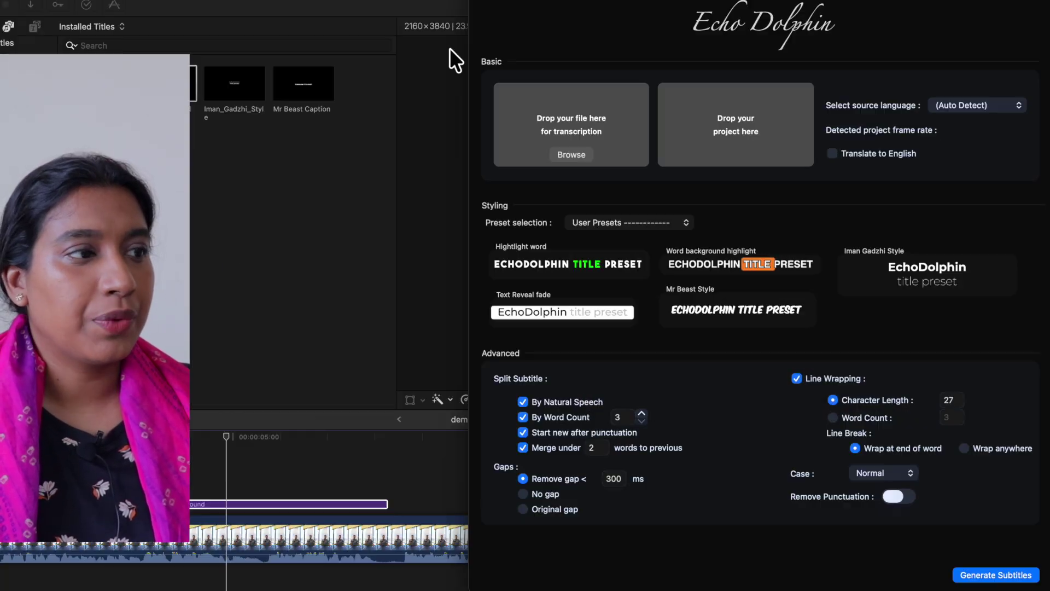
{"action": "left_click", "coordinate": [569, 153]}
{"action": "left_click", "coordinate": [768, 191]}
{"action": "double_click", "coordinate": [767, 192]}
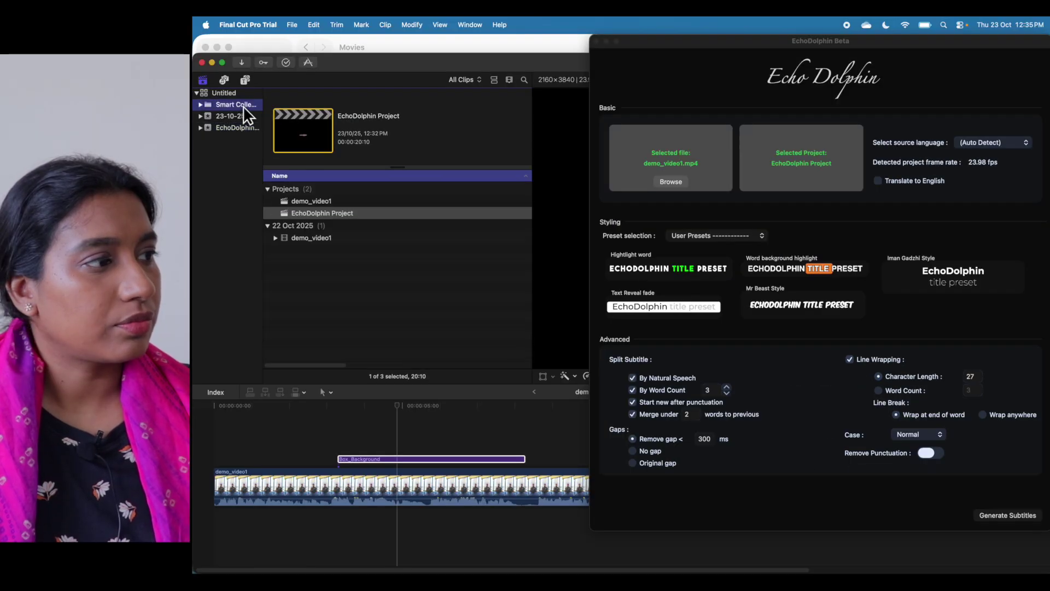
{"action": "left_click_drag", "start_coordinate": [313, 200], "coordinate": [821, 169]}
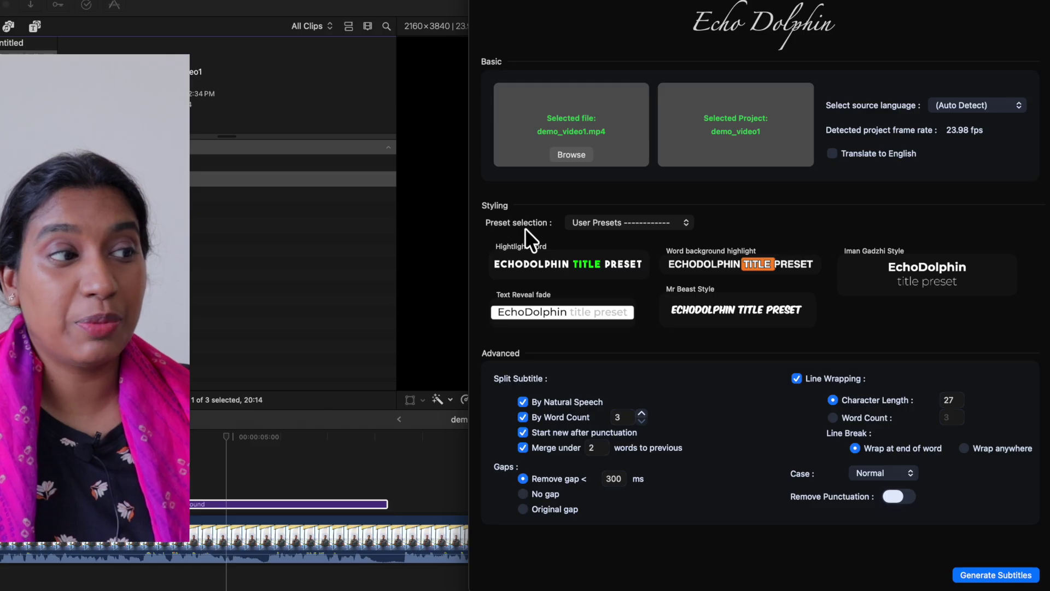
Generate the subtitles with the user preset Box_Background
{"action": "left_click", "coordinate": [621, 224]}
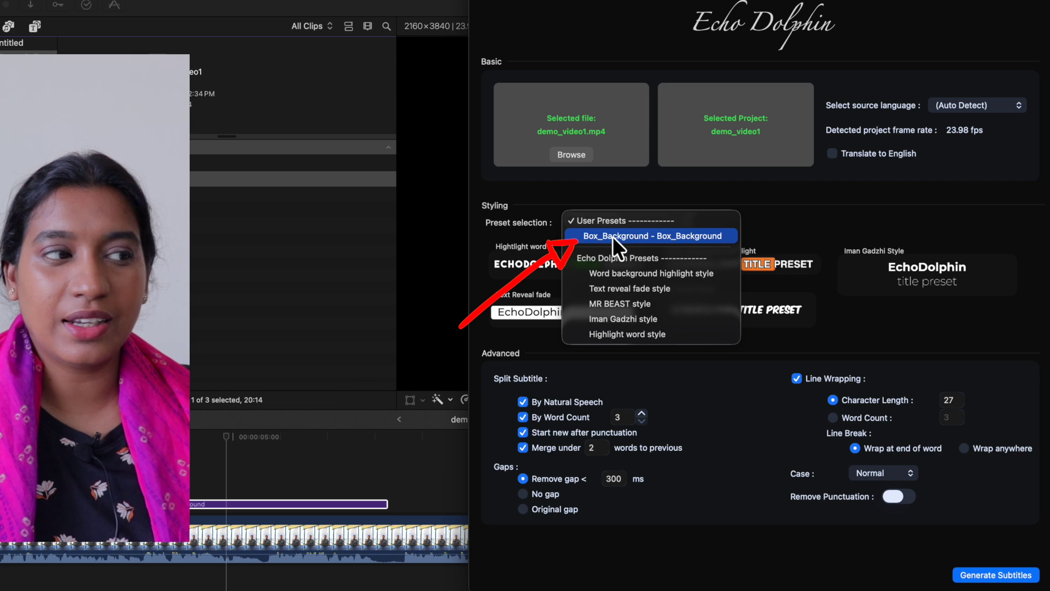
{"action": "left_click", "coordinate": [645, 236]}
{"action": "left_click", "coordinate": [987, 577]}
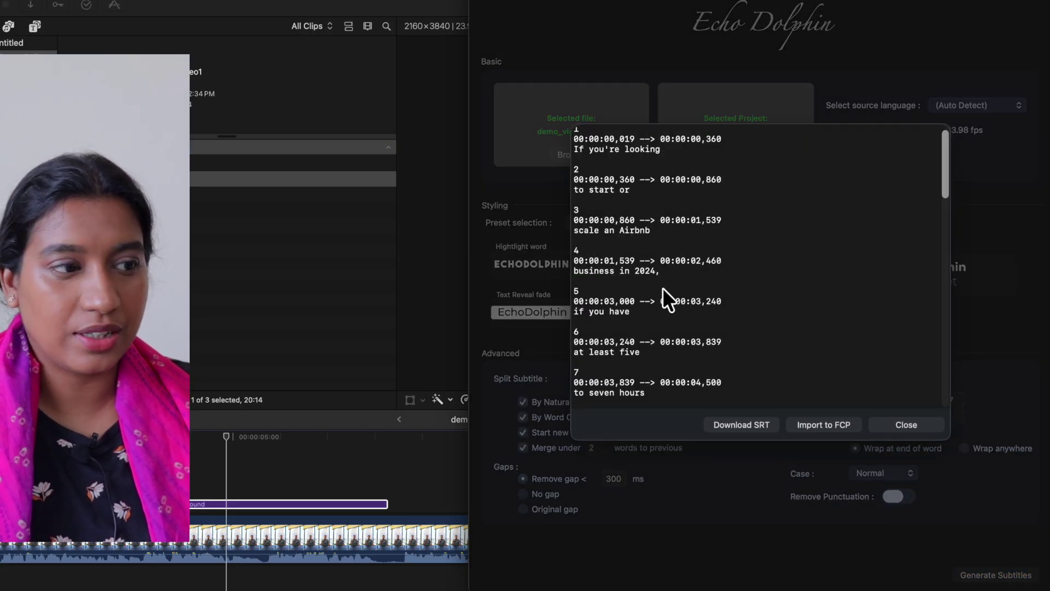
Import the Box_Background subtitles into the Untitled library, replacing the items with matching names
{"action": "left_click", "coordinate": [815, 421]}
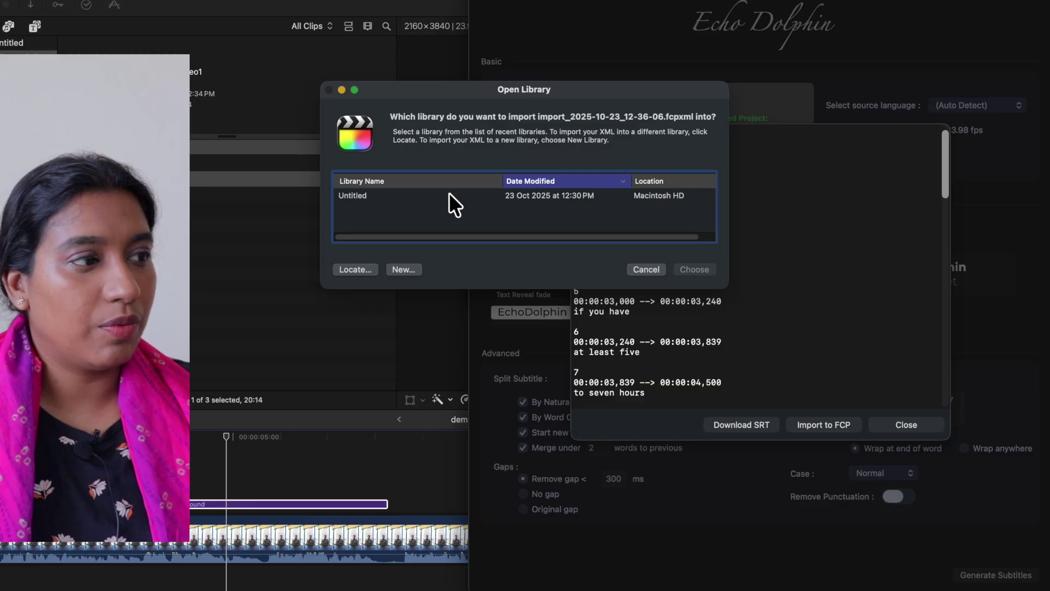
{"action": "left_click", "coordinate": [449, 195]}
{"action": "left_click", "coordinate": [694, 268]}
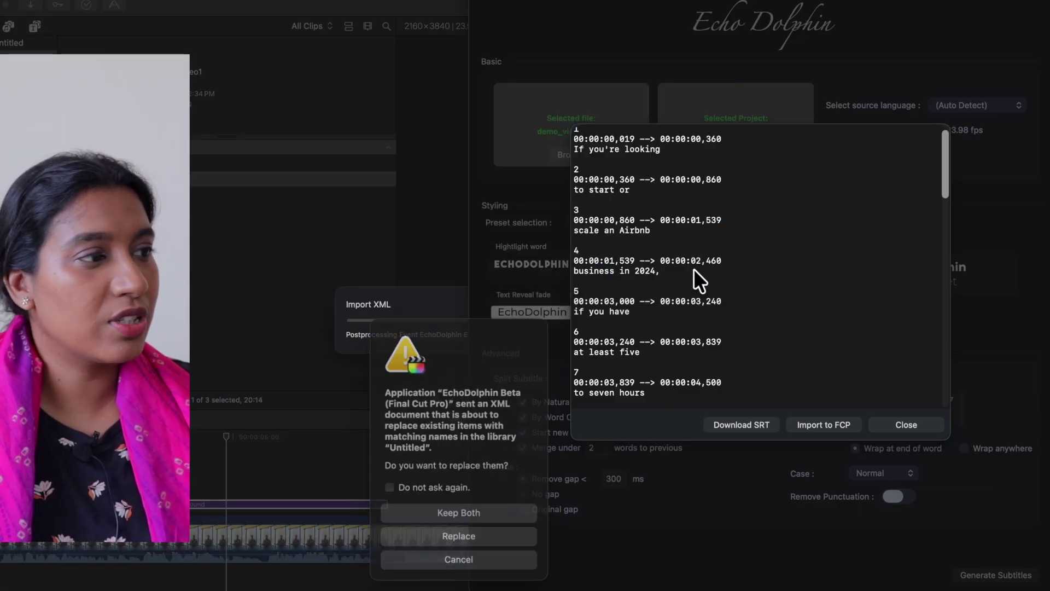
{"action": "left_click", "coordinate": [455, 528]}
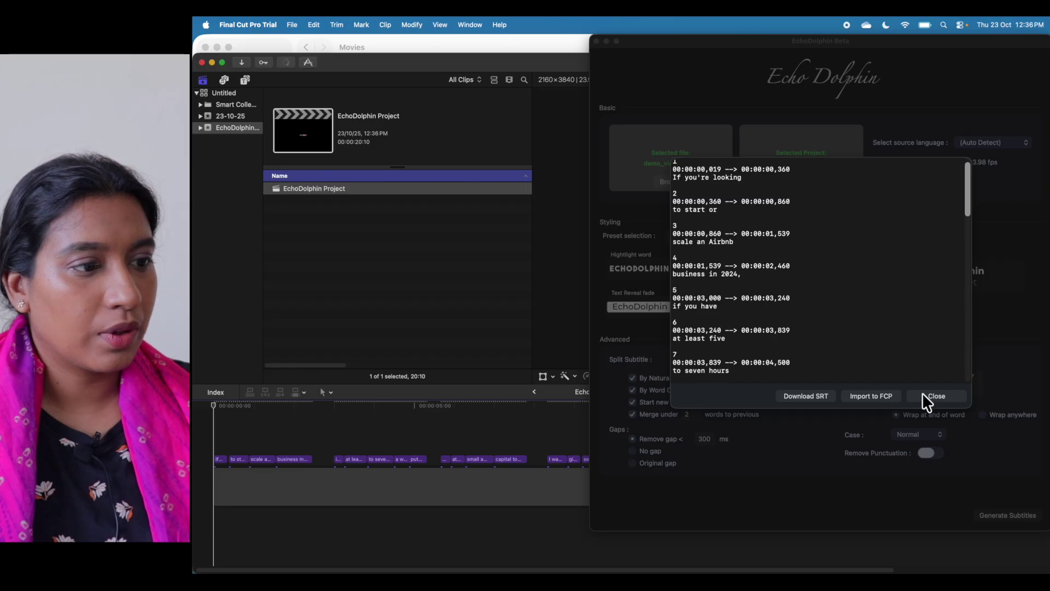
Put the EchoDolphin windows away and play the opening seconds of EchoDolphin Project to review the green-highlighted titles
{"action": "left_click", "coordinate": [924, 395]}
{"action": "left_click", "coordinate": [603, 40]}
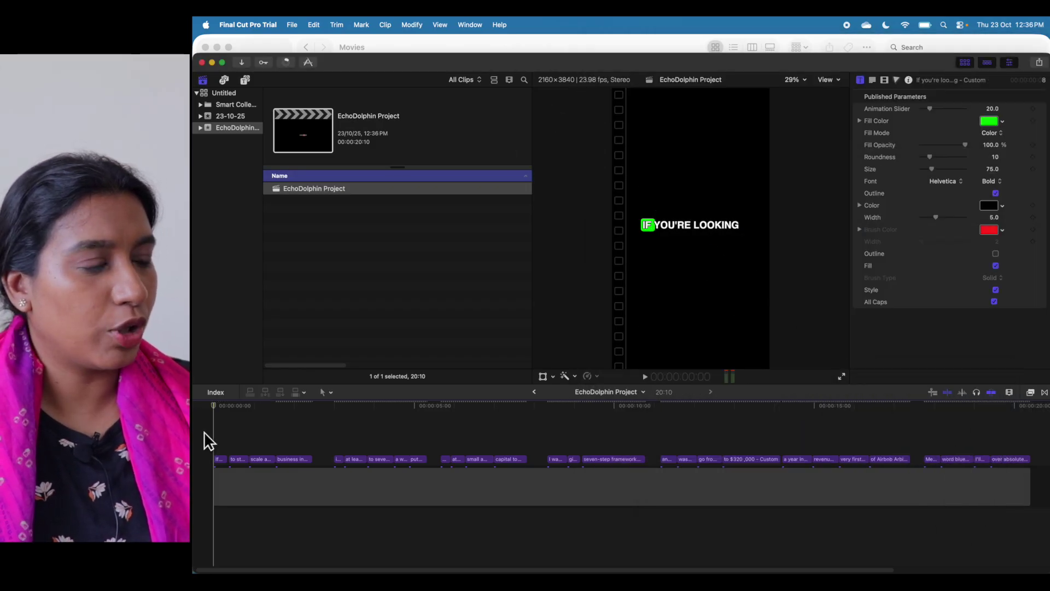
{"action": "key", "text": "space"}
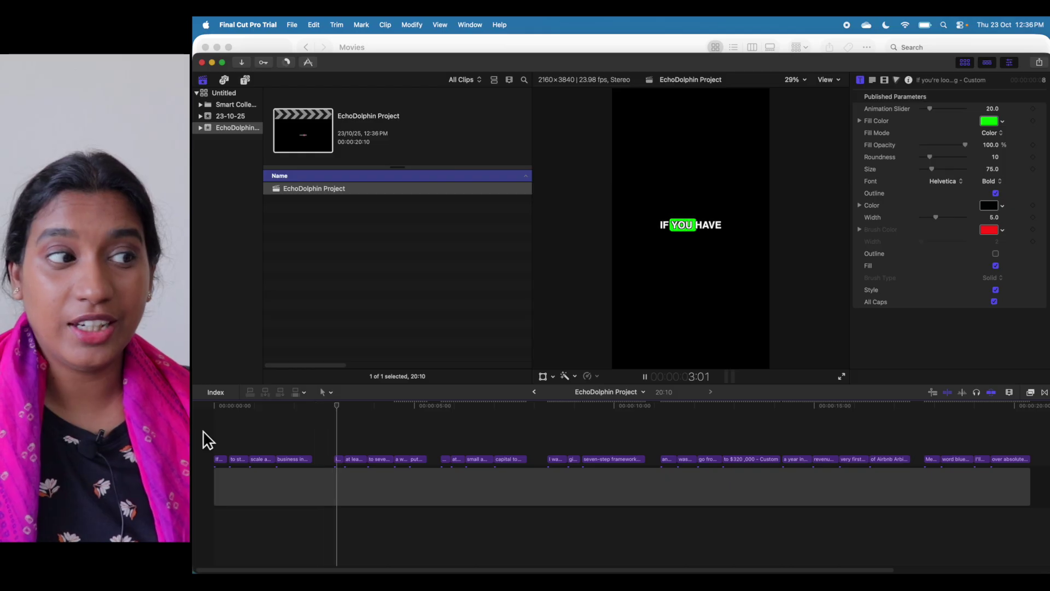
Return to the demo_video1 timeline and add the green-highlighted subtitle titles above the clip from its start
{"action": "double_click", "coordinate": [371, 475]}
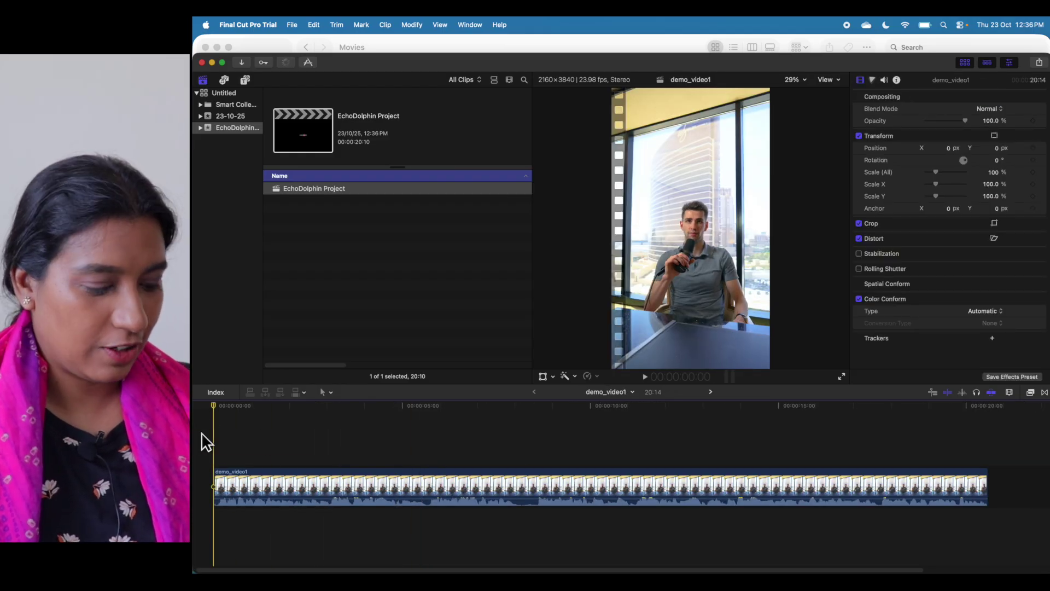
{"action": "key", "text": "space"}
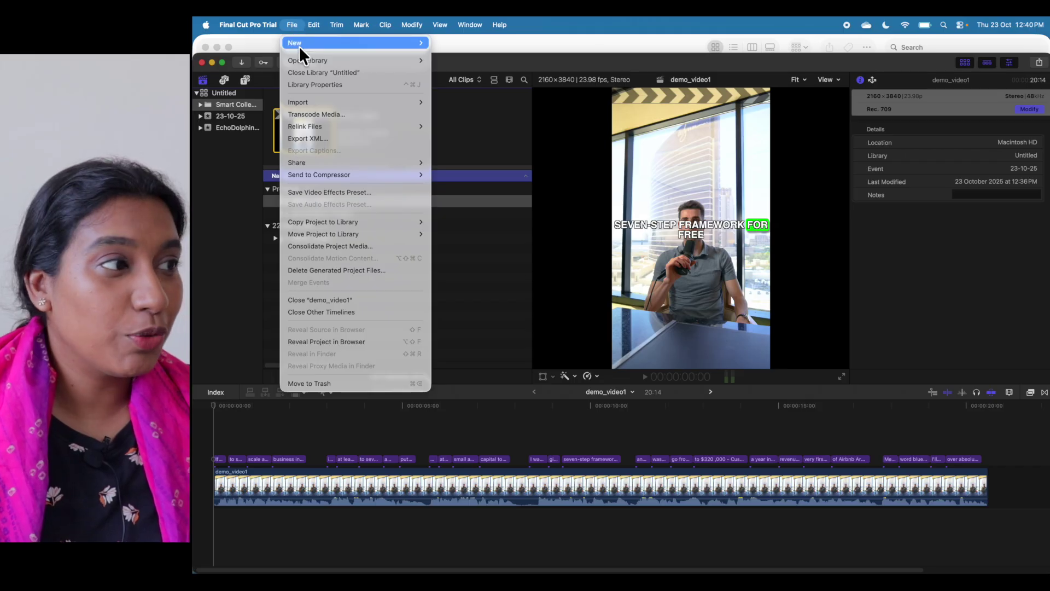
Create a new project named demo_video2 in the 23-10-25 event
{"action": "mouse_move", "coordinate": [388, 44]}
{"action": "left_click", "coordinate": [450, 42]}
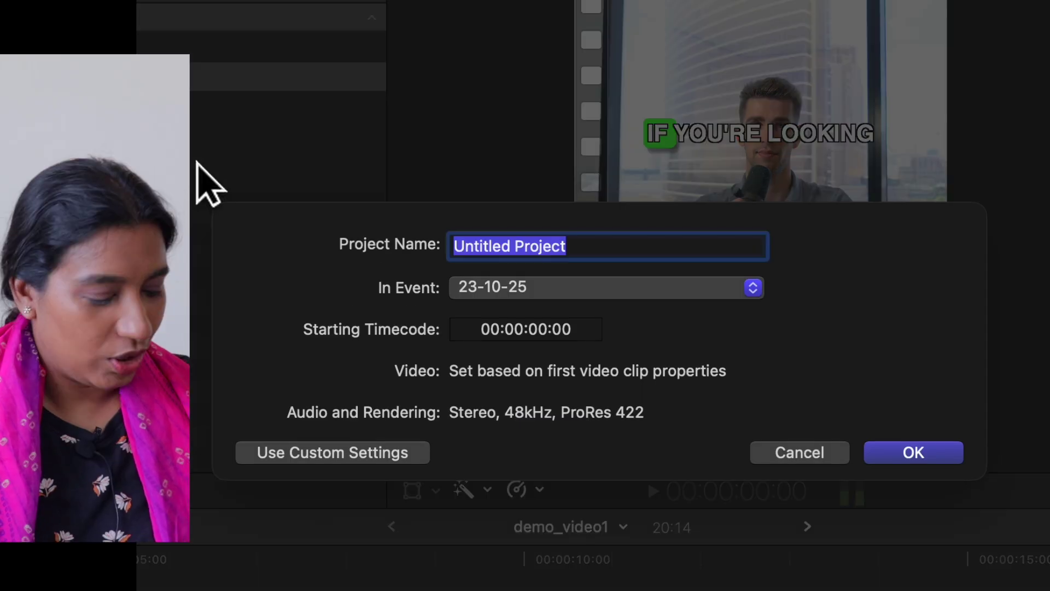
{"action": "type", "text": "demo_video2"}
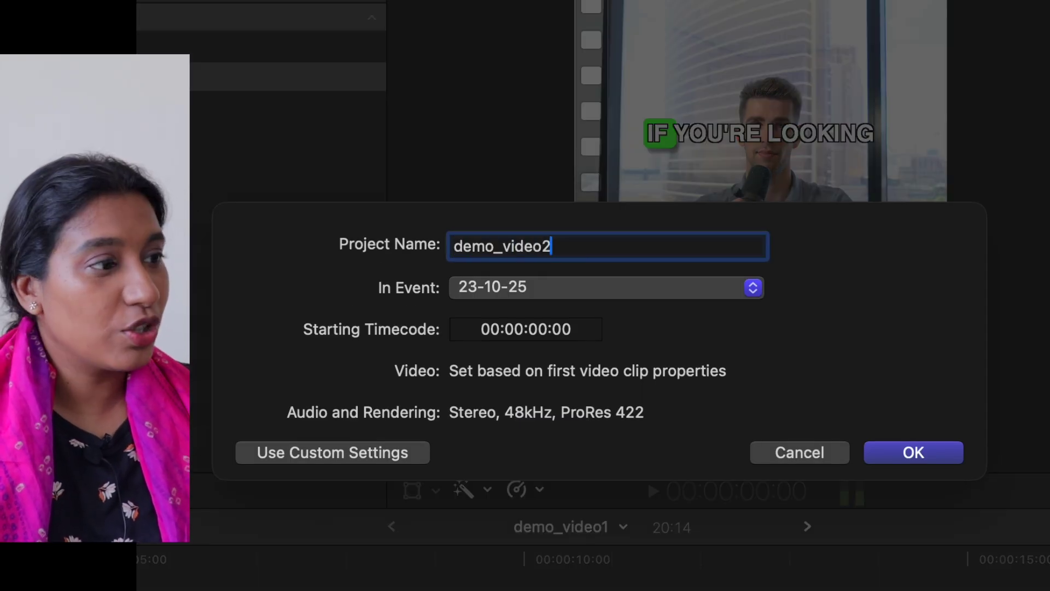
{"action": "key", "text": "Return"}
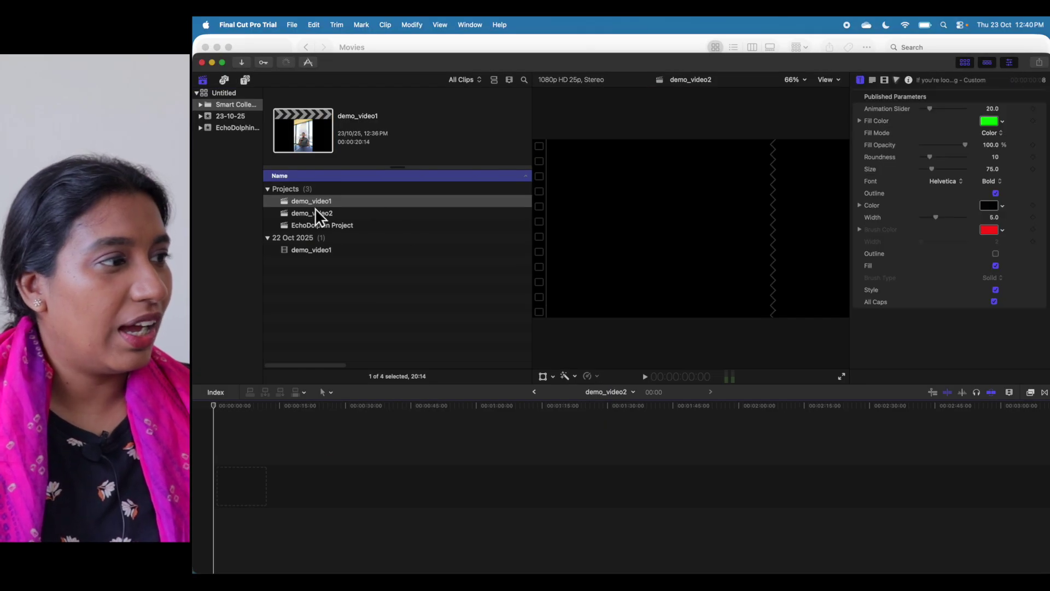
Import demo_video2.mp4 from the tutorial_video folder into the 23-10-25 event
{"action": "left_click", "coordinate": [316, 213]}
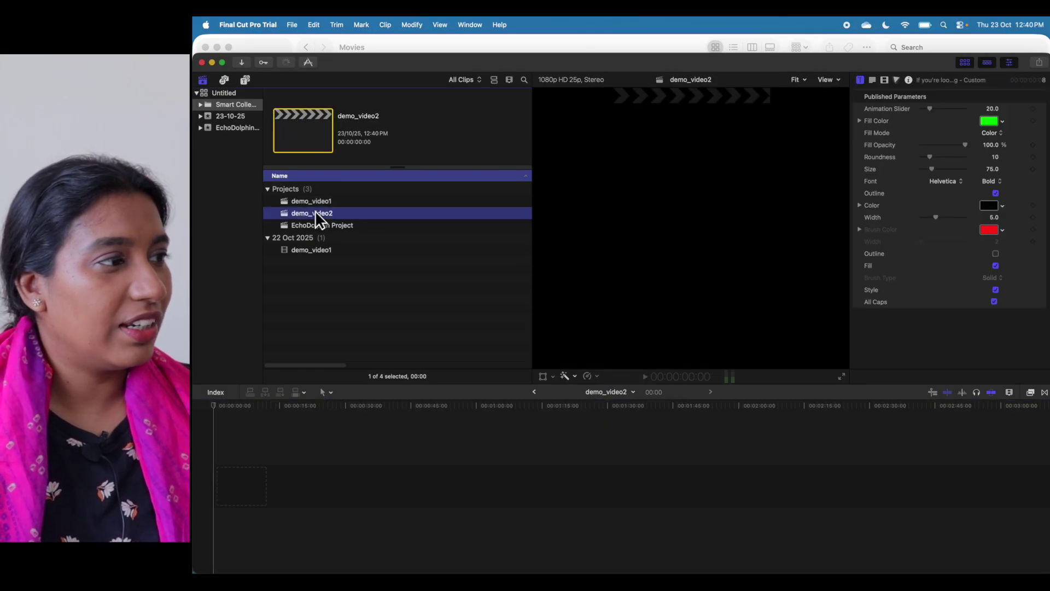
{"action": "right_click", "coordinate": [438, 135]}
{"action": "left_click", "coordinate": [486, 144]}
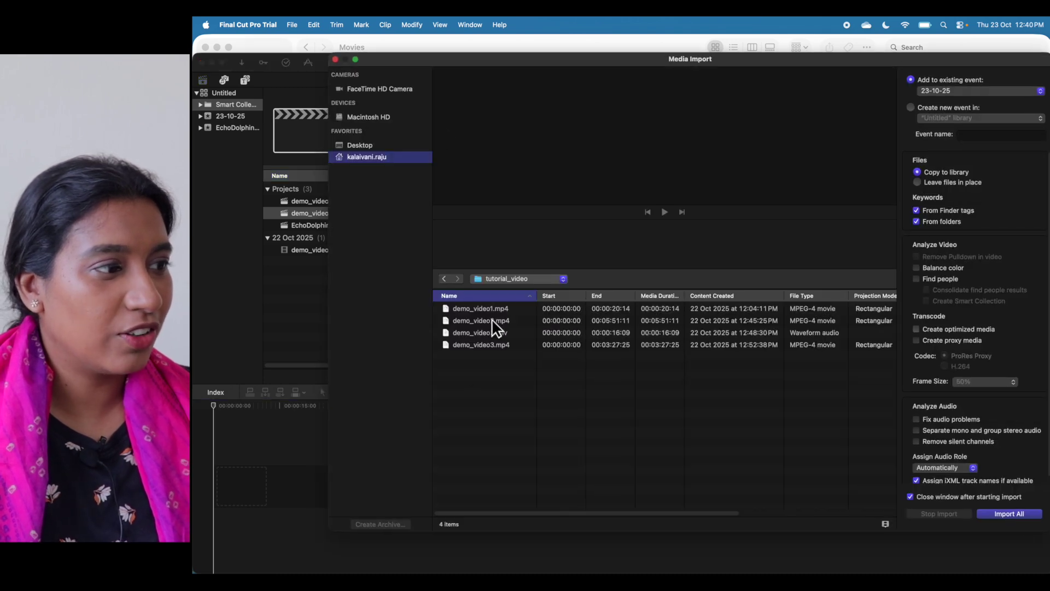
{"action": "left_click", "coordinate": [494, 323]}
{"action": "key", "text": "Return"}
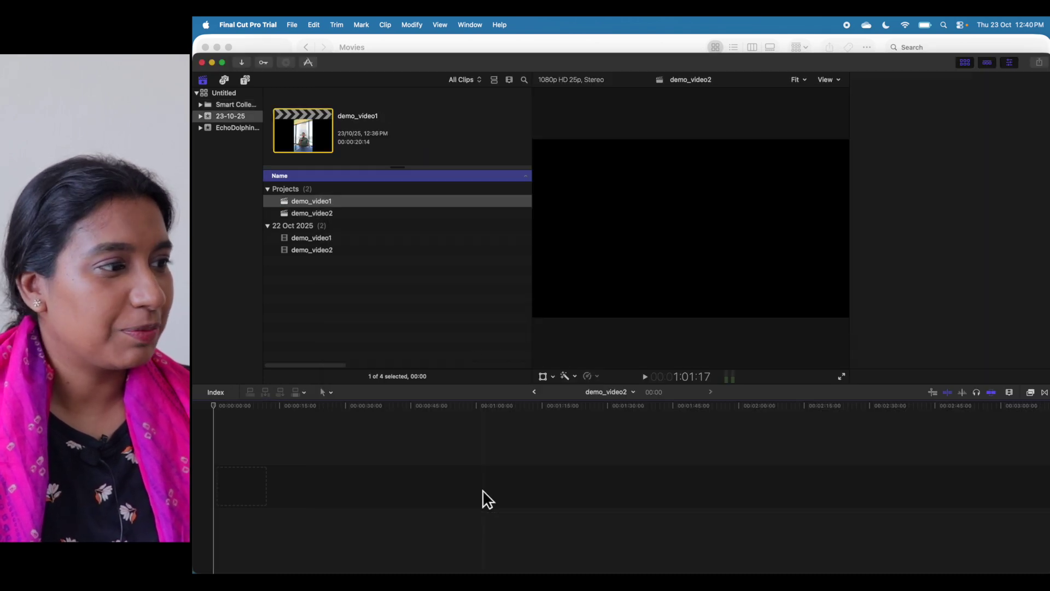
Add the imported demo_video2 clip to the start of the empty demo_video2 timeline
{"action": "left_click", "coordinate": [311, 249]}
{"action": "left_click_drag", "start_coordinate": [304, 257], "coordinate": [215, 506]}
{"action": "scroll", "coordinate": [629, 451], "scroll_direction": "right", "scroll_amount": 3}
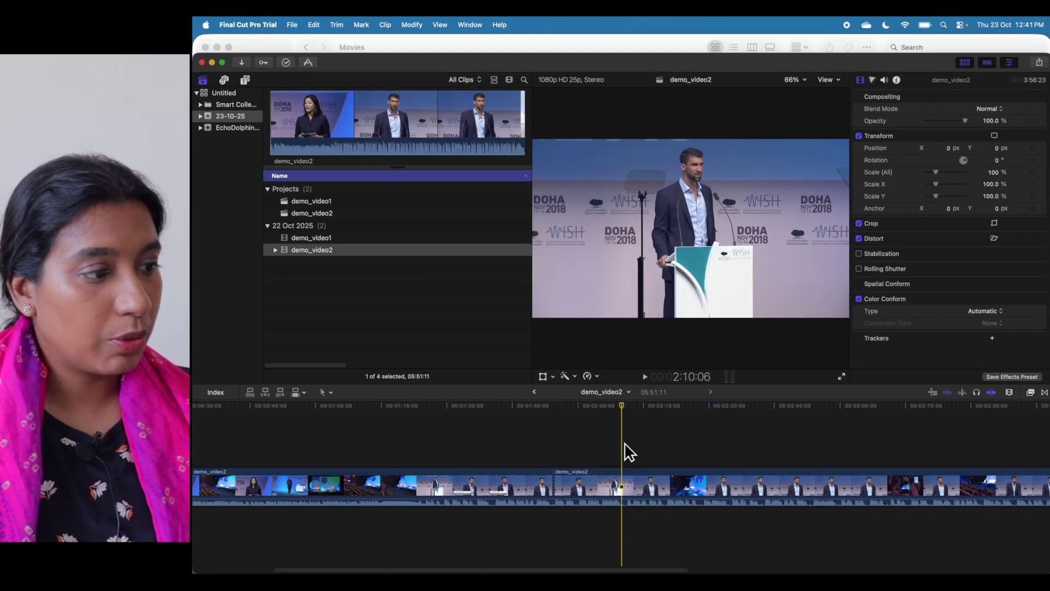
Delete the timeline sections after 2:10:06 and before the preceding cut, keeping only the 15:18 speech segment
{"action": "left_click", "coordinate": [647, 493]}
{"action": "key", "text": "Delete"}
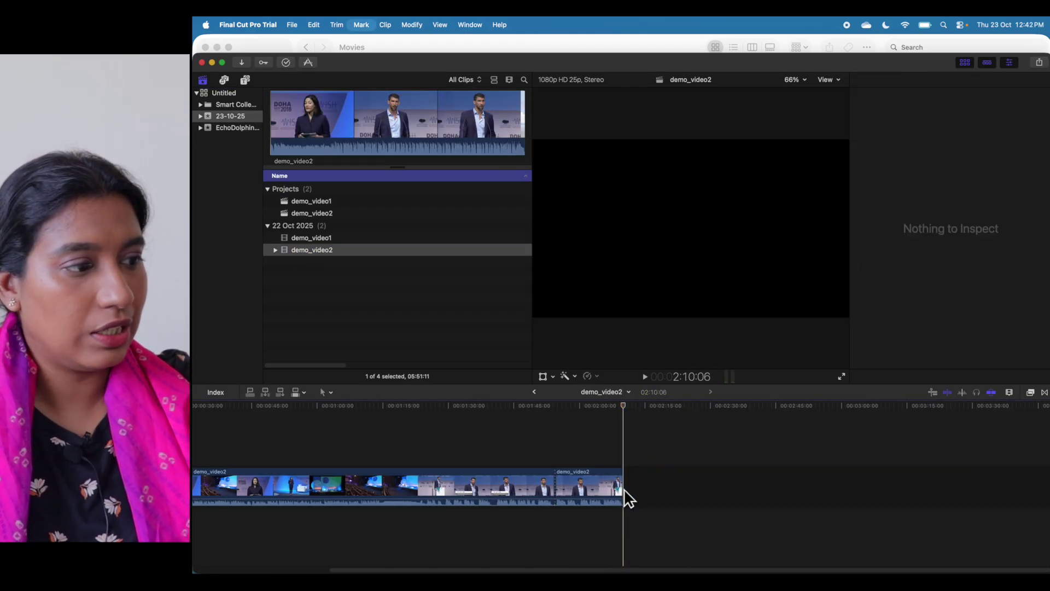
{"action": "left_click", "coordinate": [497, 486]}
{"action": "key", "text": "Delete"}
{"action": "key", "text": "super+equal"}
{"action": "key", "text": "super+equal"}
{"action": "key", "text": "super+equal"}
{"action": "right_click", "coordinate": [361, 484]}
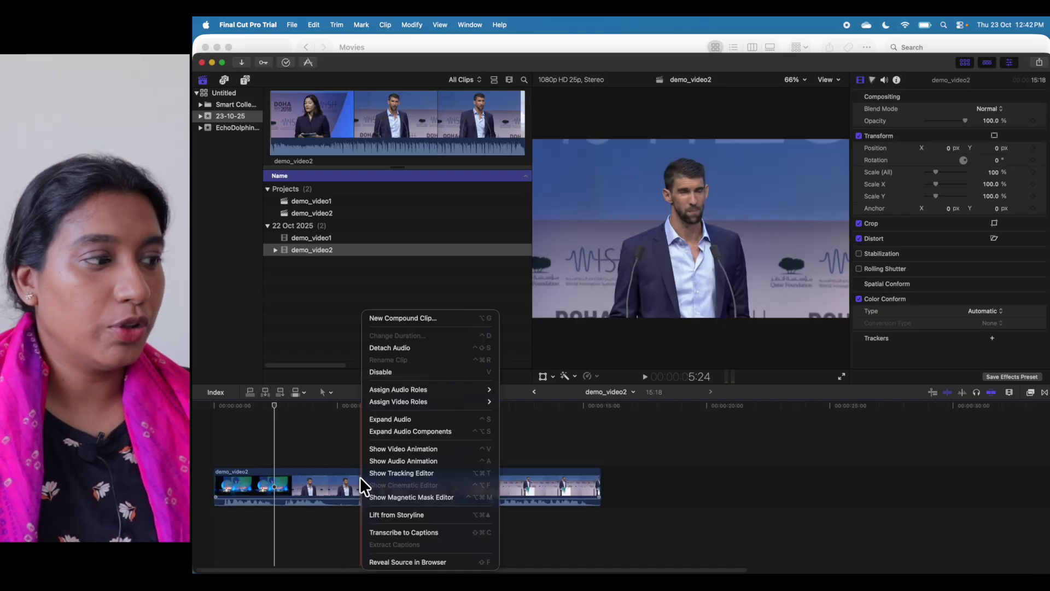
{"action": "left_click", "coordinate": [600, 435]}
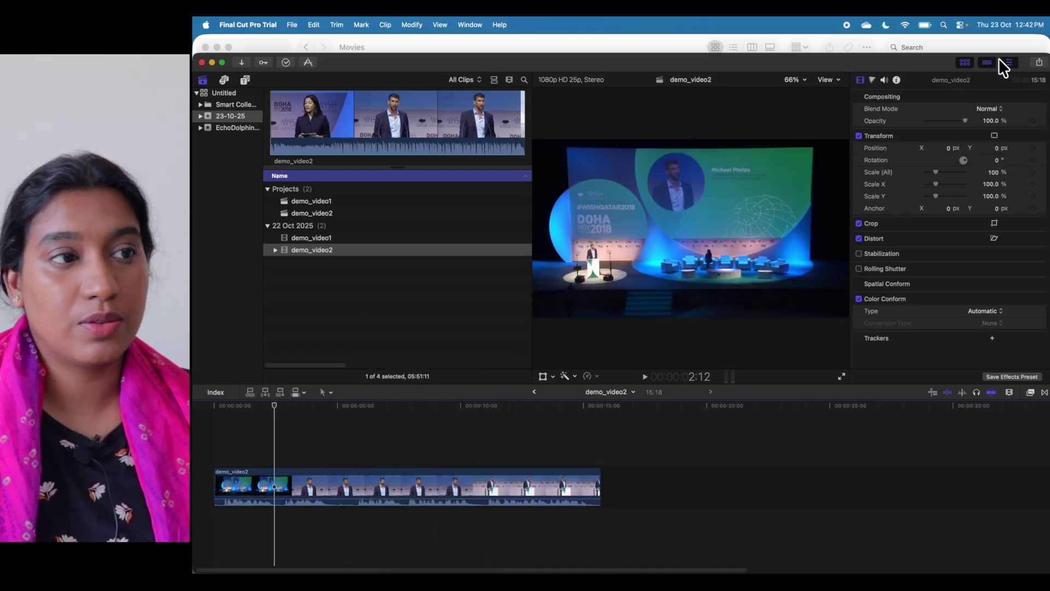
Export the trimmed demo_video2 project as a file in the Audio Only format
{"action": "left_click", "coordinate": [1040, 62]}
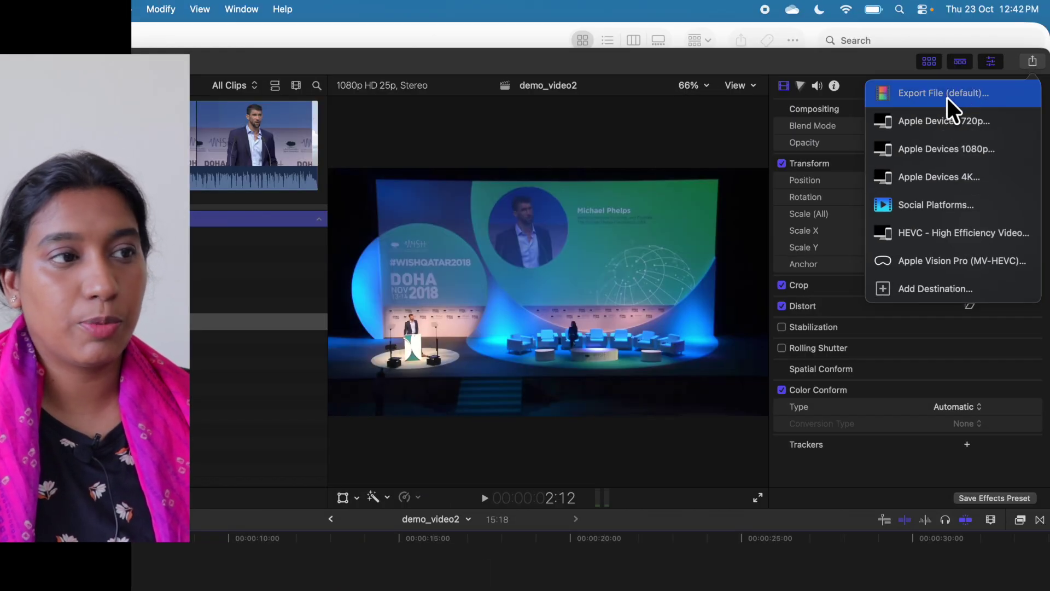
{"action": "left_click", "coordinate": [949, 100]}
{"action": "left_click", "coordinate": [448, 166]}
{"action": "left_click", "coordinate": [555, 218]}
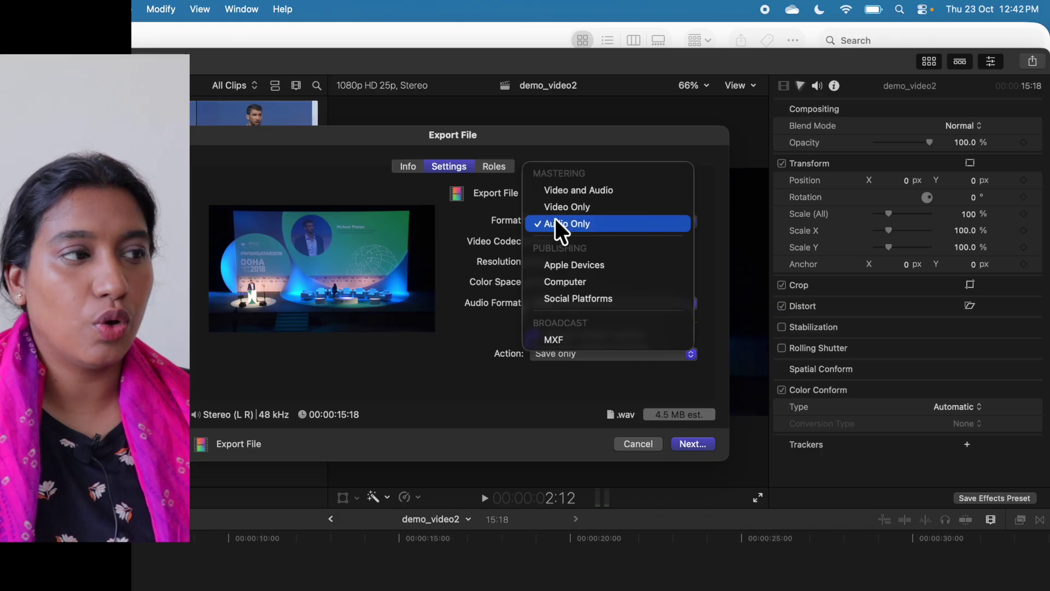
{"action": "left_click", "coordinate": [556, 220]}
{"action": "left_click", "coordinate": [690, 443]}
{"action": "left_click", "coordinate": [539, 321]}
{"action": "left_click", "coordinate": [506, 373]}
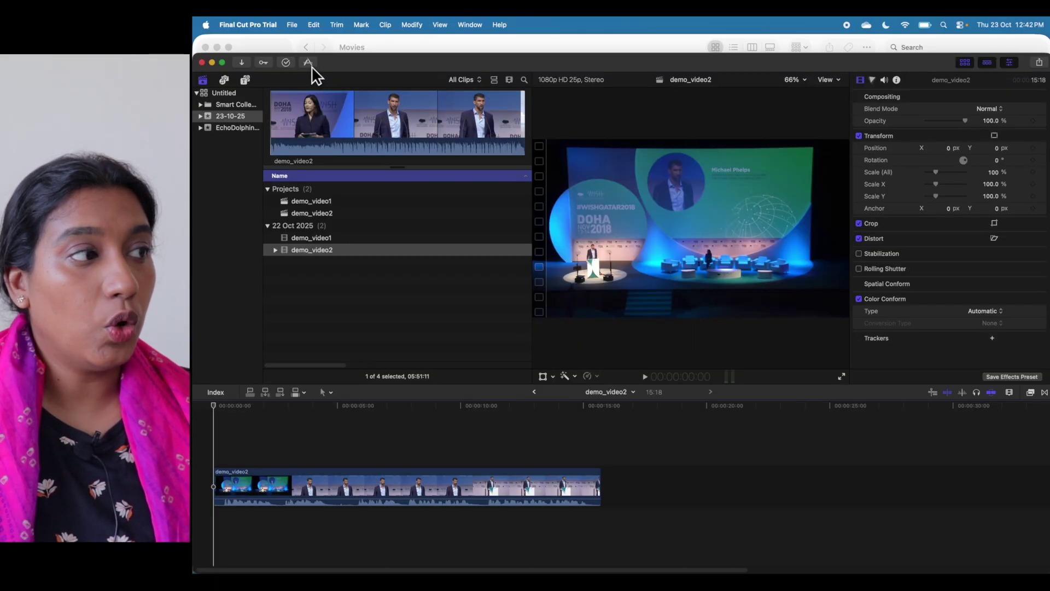
Open the EchoDolphin extension and load demo_video2.wav as the source file and demo_video2 as the project
{"action": "left_click", "coordinate": [307, 68]}
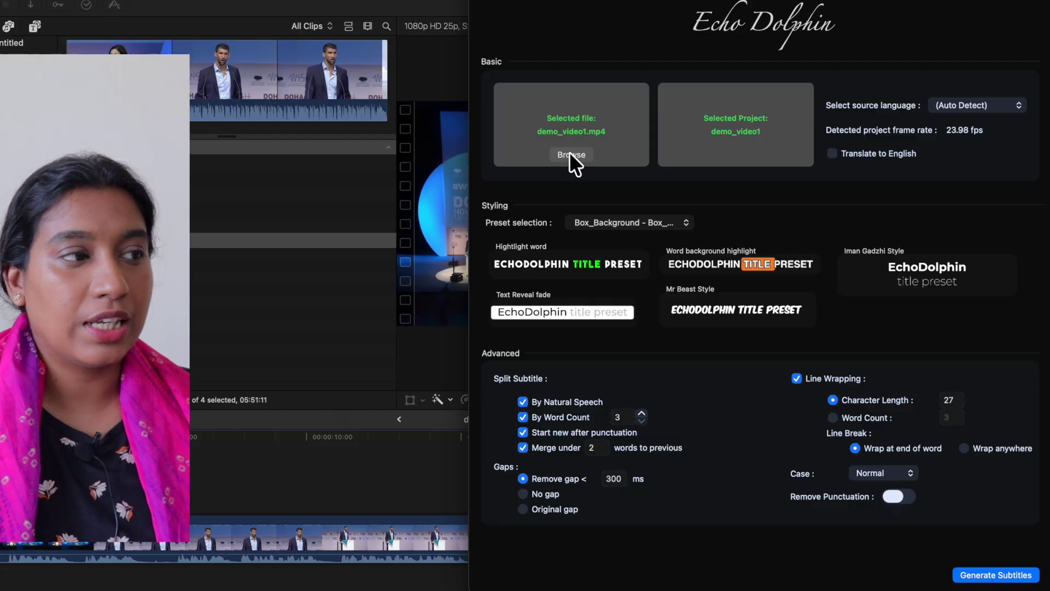
{"action": "left_click", "coordinate": [569, 155]}
{"action": "left_click", "coordinate": [763, 219]}
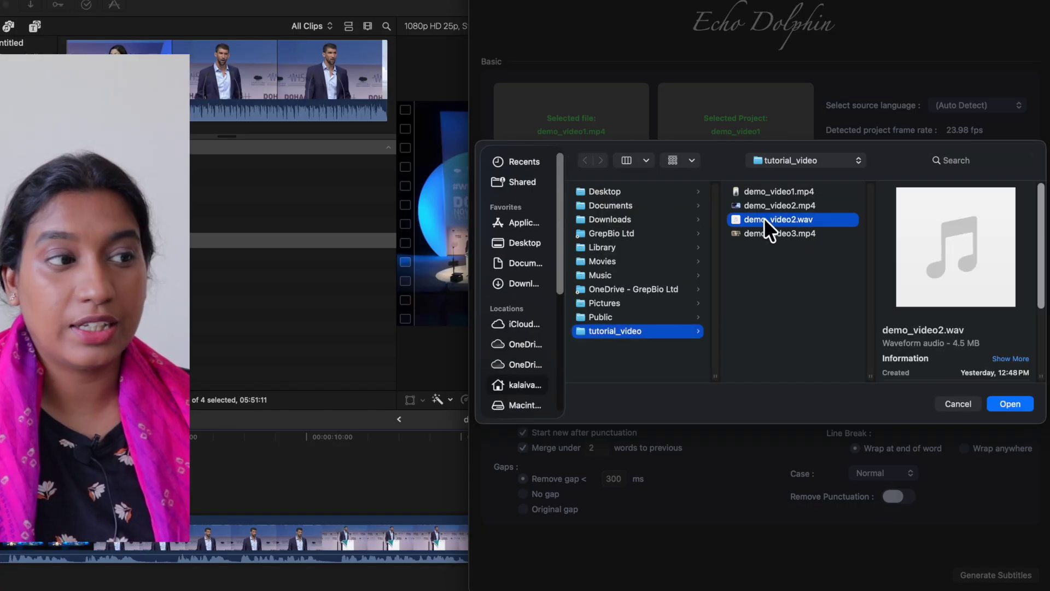
{"action": "left_click", "coordinate": [1010, 403]}
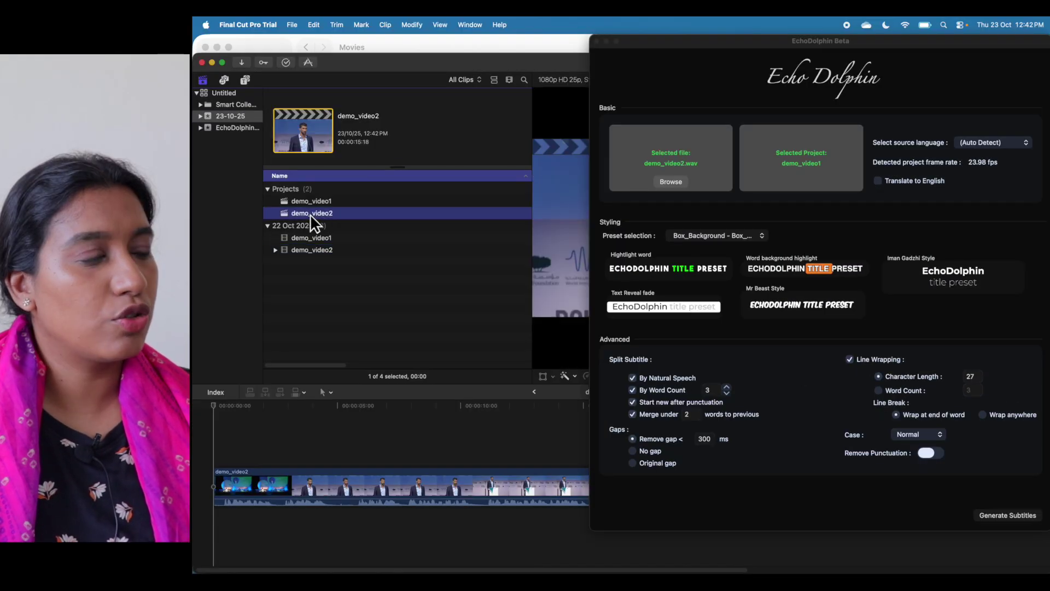
{"action": "left_click_drag", "start_coordinate": [309, 219], "coordinate": [809, 159]}
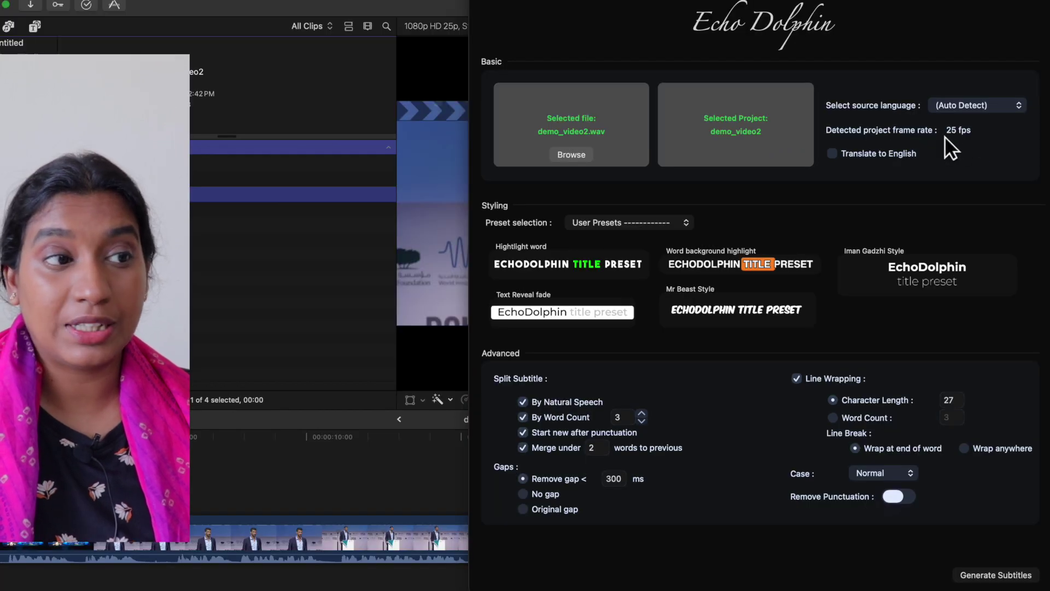
Set the source language to English, choose the MR BEAST style preset with one word per subtitle, and turn off line wrapping
{"action": "left_click", "coordinate": [965, 105]}
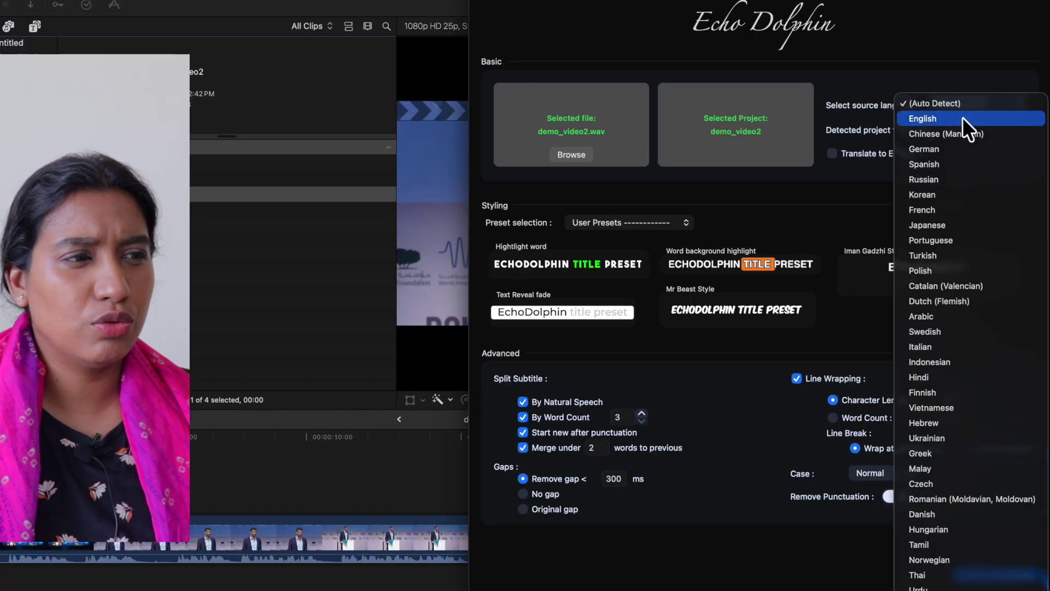
{"action": "left_click", "coordinate": [963, 120]}
{"action": "left_click", "coordinate": [629, 222]}
{"action": "left_click", "coordinate": [600, 304]}
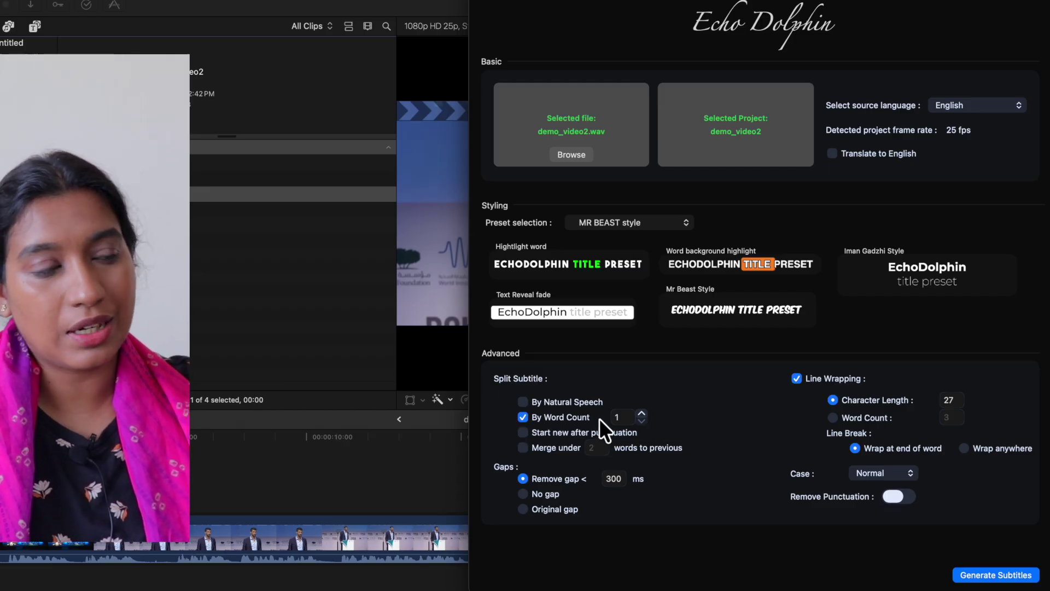
{"action": "left_click", "coordinate": [797, 378]}
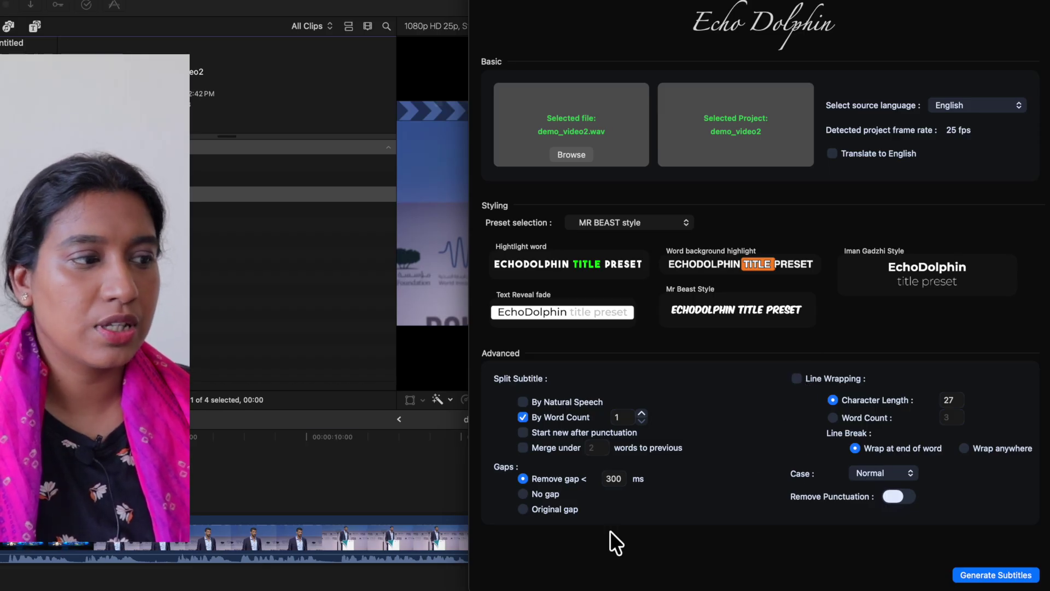
Generate the one-word subtitles and import them into the Untitled library, replacing the items with matching names
{"action": "left_click", "coordinate": [995, 574]}
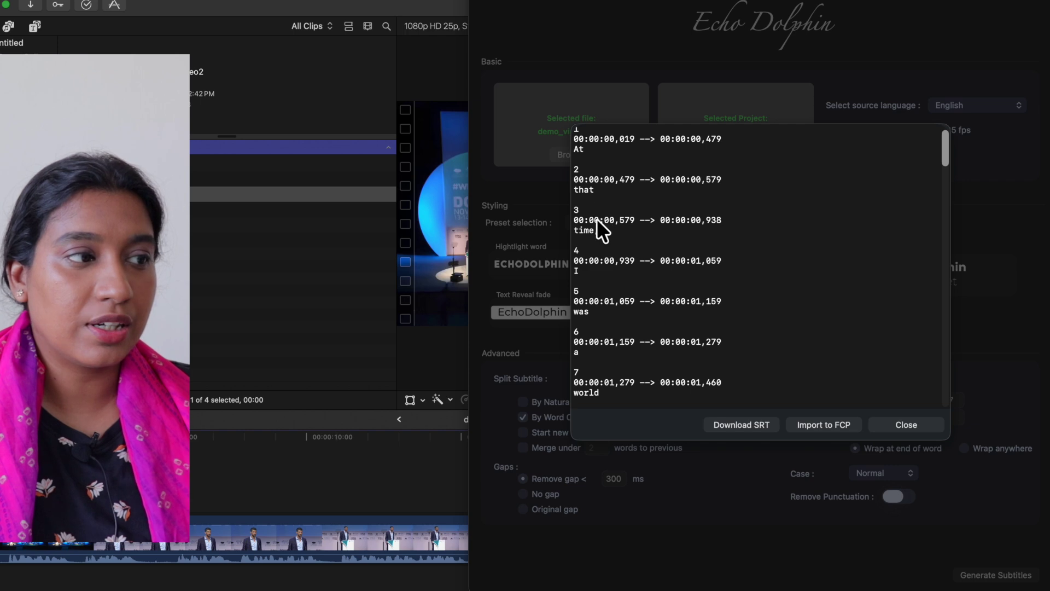
{"action": "left_click", "coordinate": [829, 425]}
{"action": "left_click", "coordinate": [505, 196]}
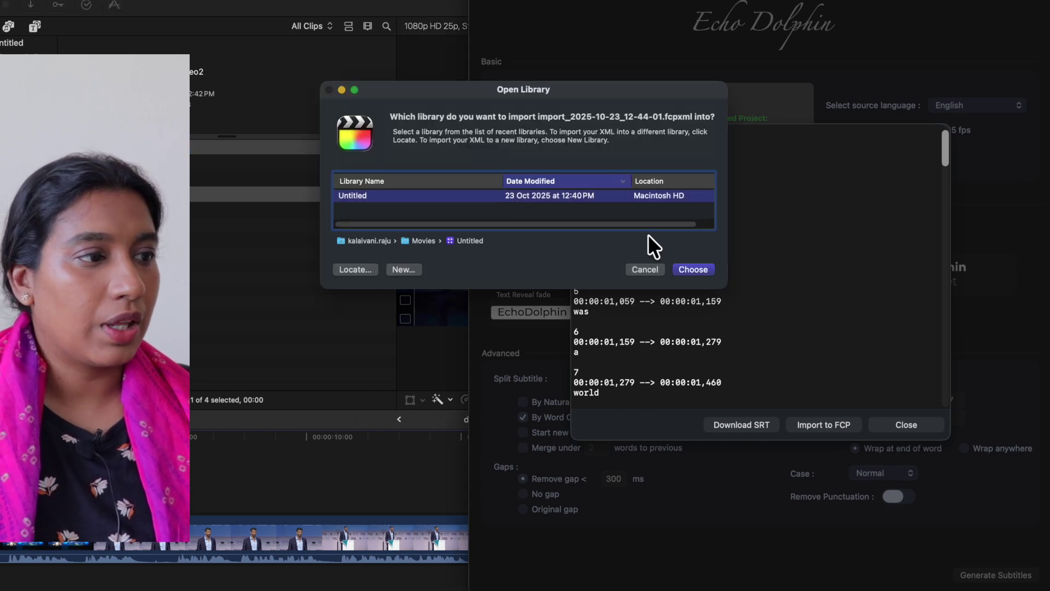
{"action": "left_click", "coordinate": [692, 269]}
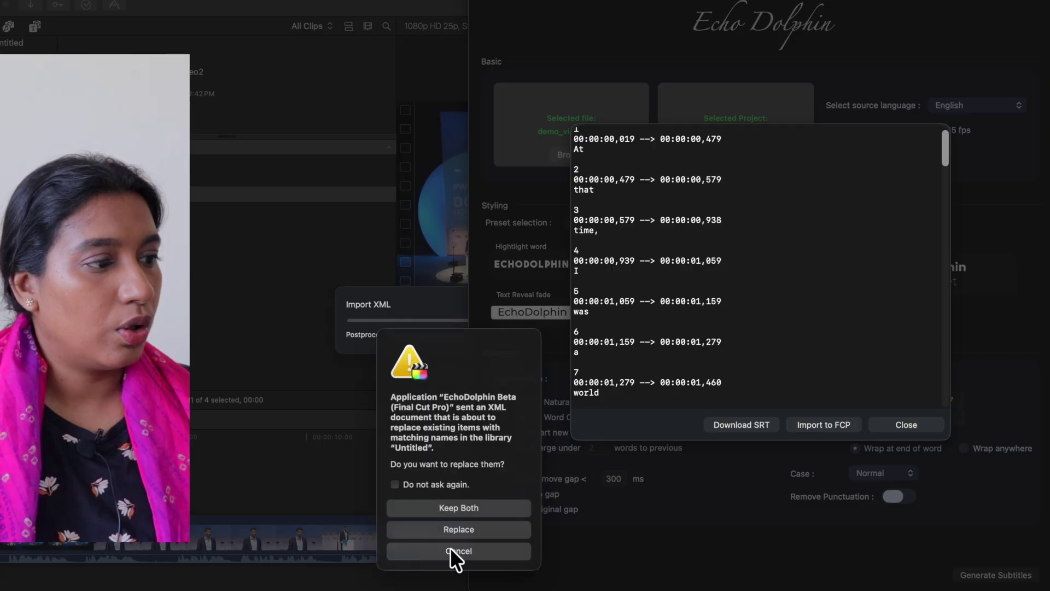
{"action": "left_click", "coordinate": [445, 527]}
Open EchoDolphin Project and play it from the start to review the one-word titles
{"action": "double_click", "coordinate": [324, 188]}
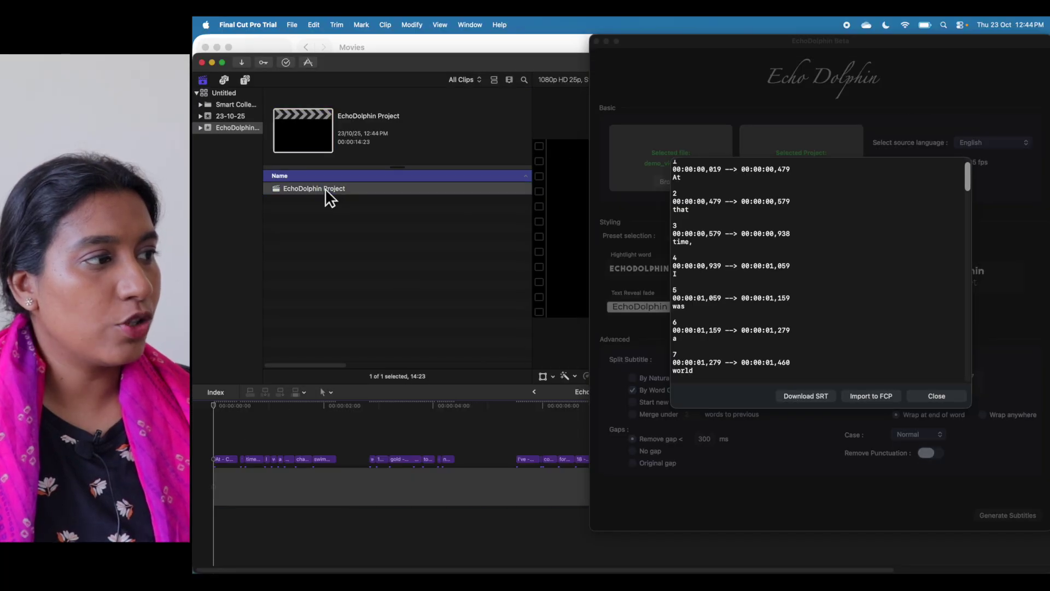
{"action": "left_click", "coordinate": [203, 439]}
{"action": "key", "text": "space"}
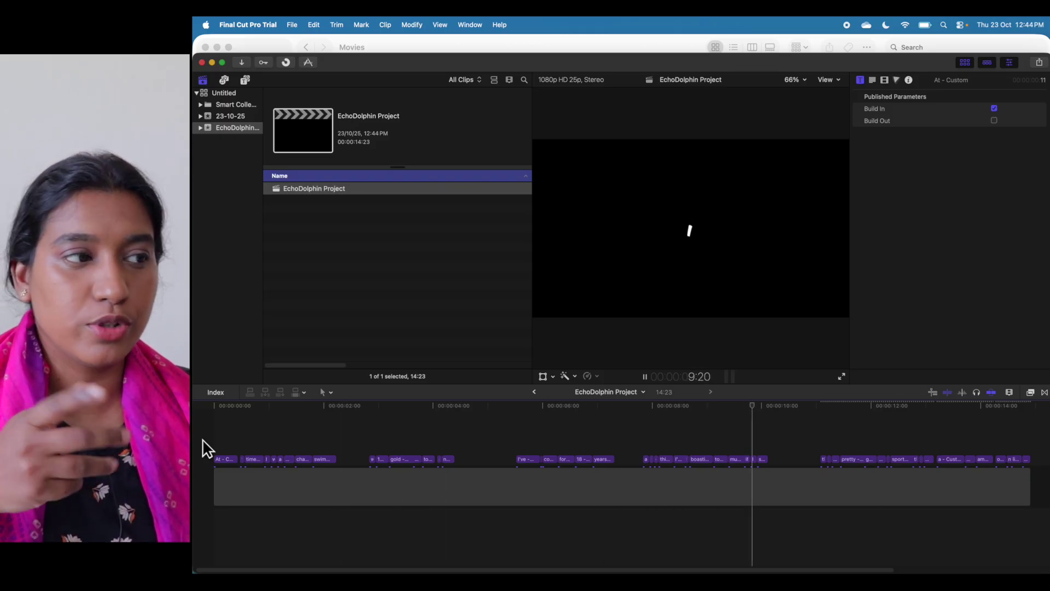
{"action": "key", "text": "space"}
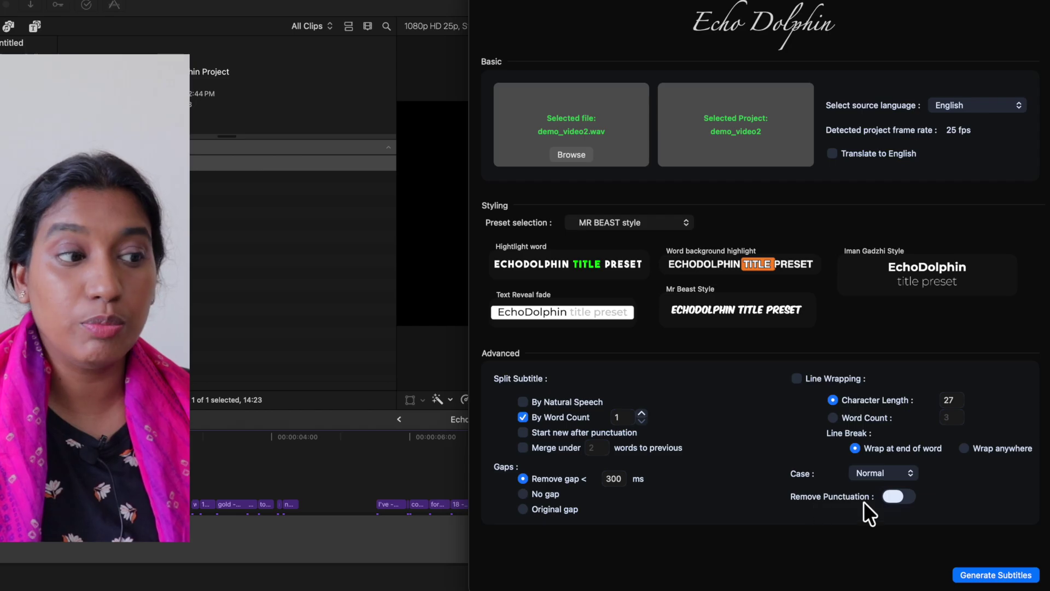
Regenerate the subtitles with punctuation removed, import them into the Untitled library replacing matching items, and play the result
{"action": "left_click", "coordinate": [899, 497]}
{"action": "left_click", "coordinate": [1011, 575]}
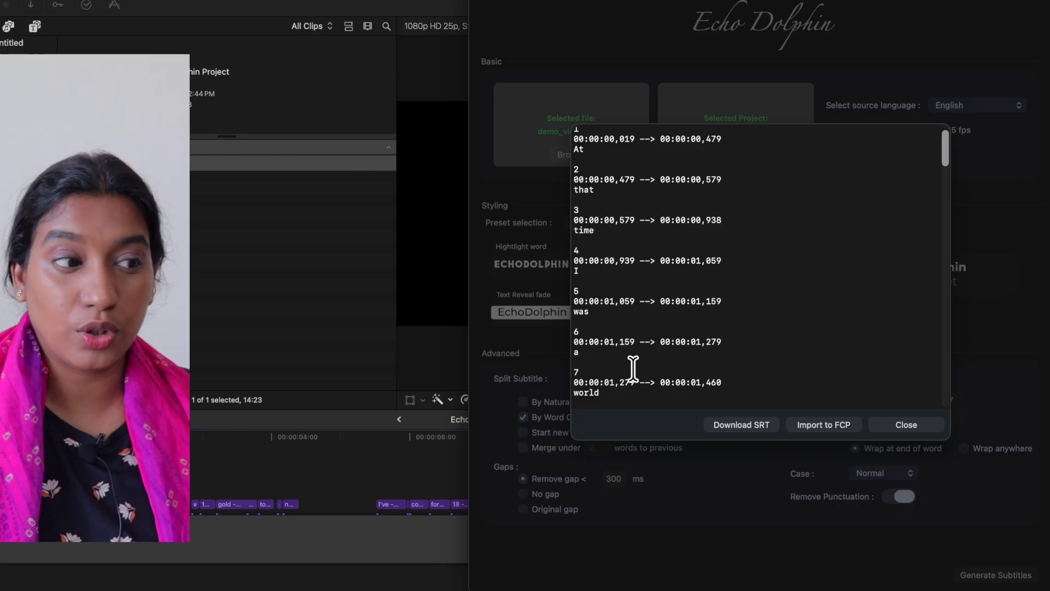
{"action": "left_click", "coordinate": [793, 430]}
{"action": "left_click", "coordinate": [470, 198]}
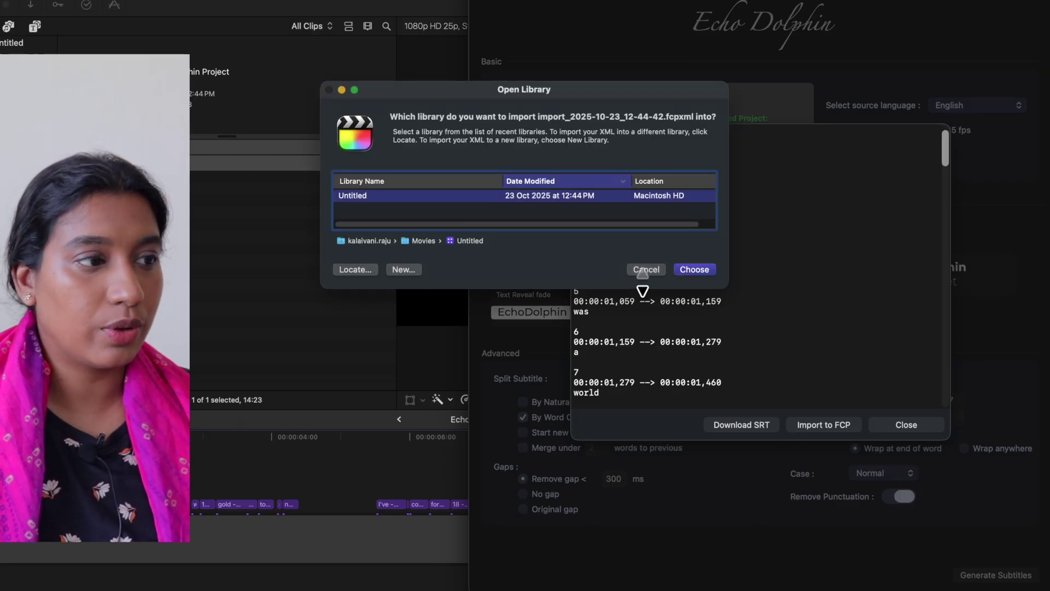
{"action": "left_click", "coordinate": [706, 269]}
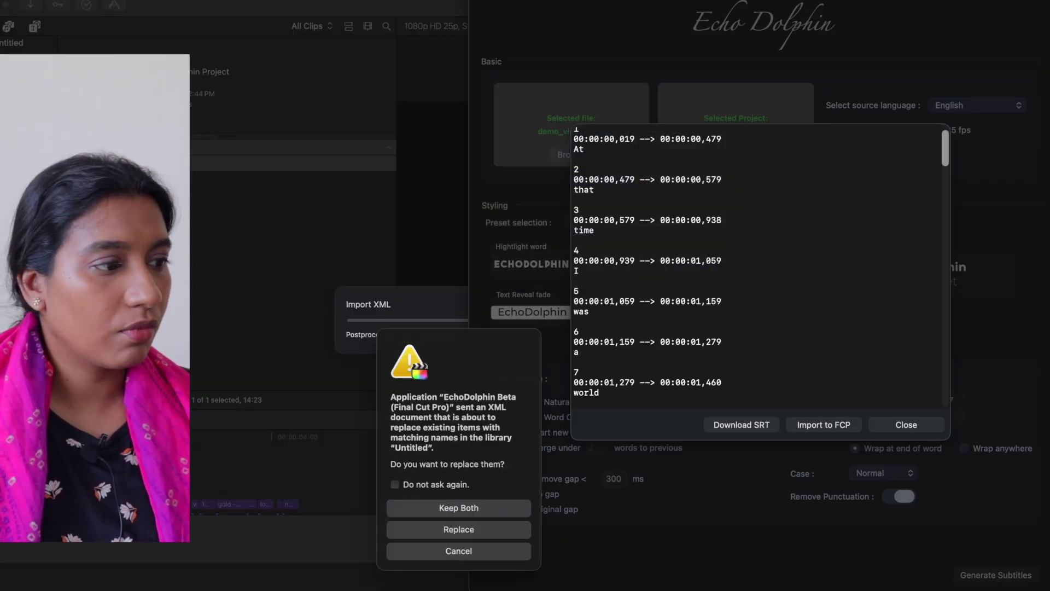
{"action": "left_click", "coordinate": [509, 528]}
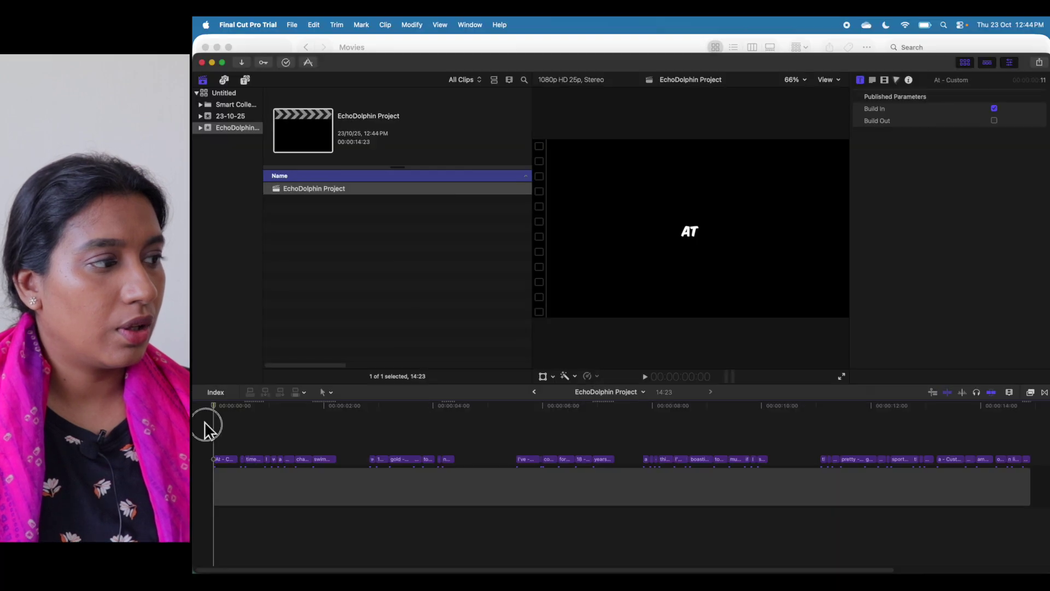
{"action": "key", "text": "space"}
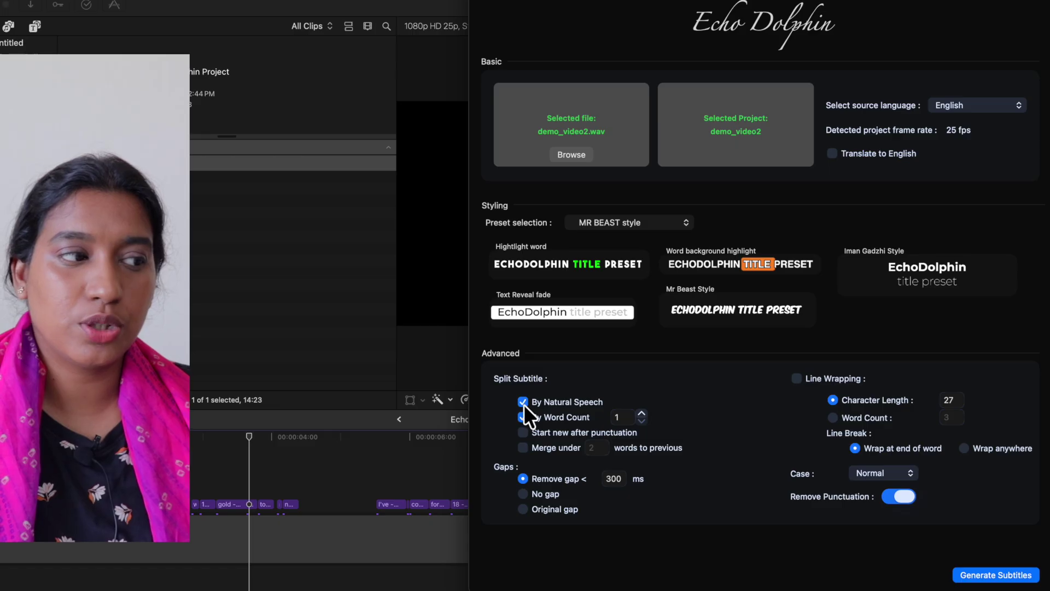
Generate subtitles split by natural speech and after punctuation instead of word count, with line wrapping at 42 characters
{"action": "left_click", "coordinate": [523, 416]}
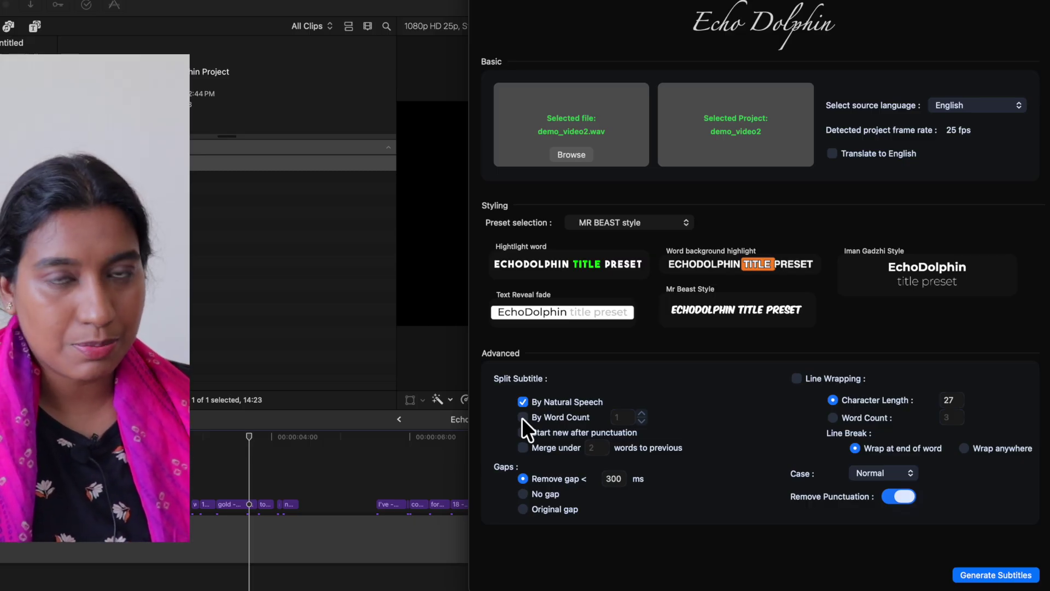
{"action": "left_click", "coordinate": [522, 432]}
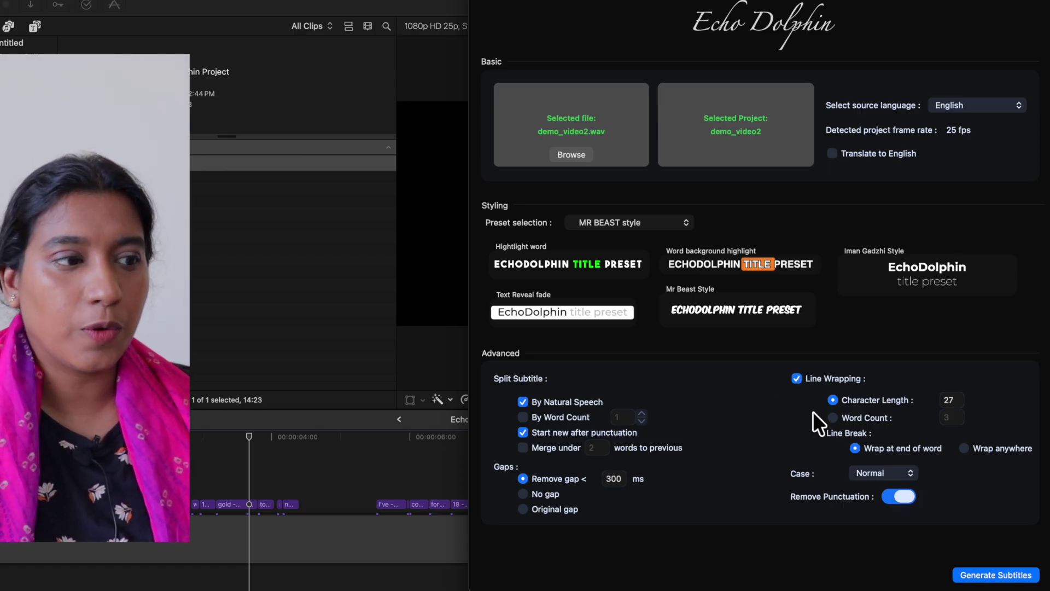
{"action": "type", "text": "42"}
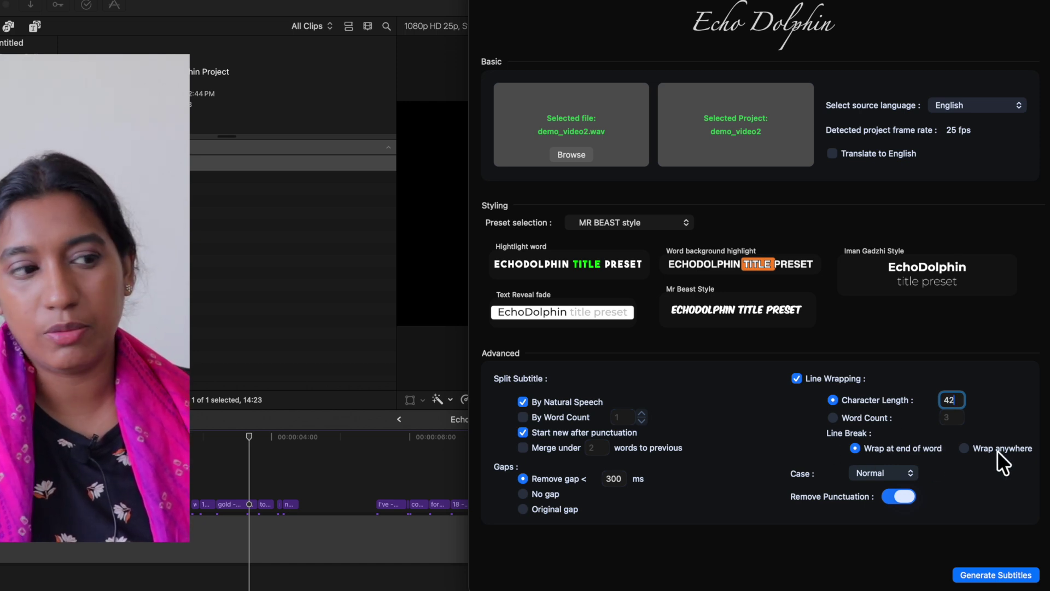
{"action": "left_click", "coordinate": [1003, 575]}
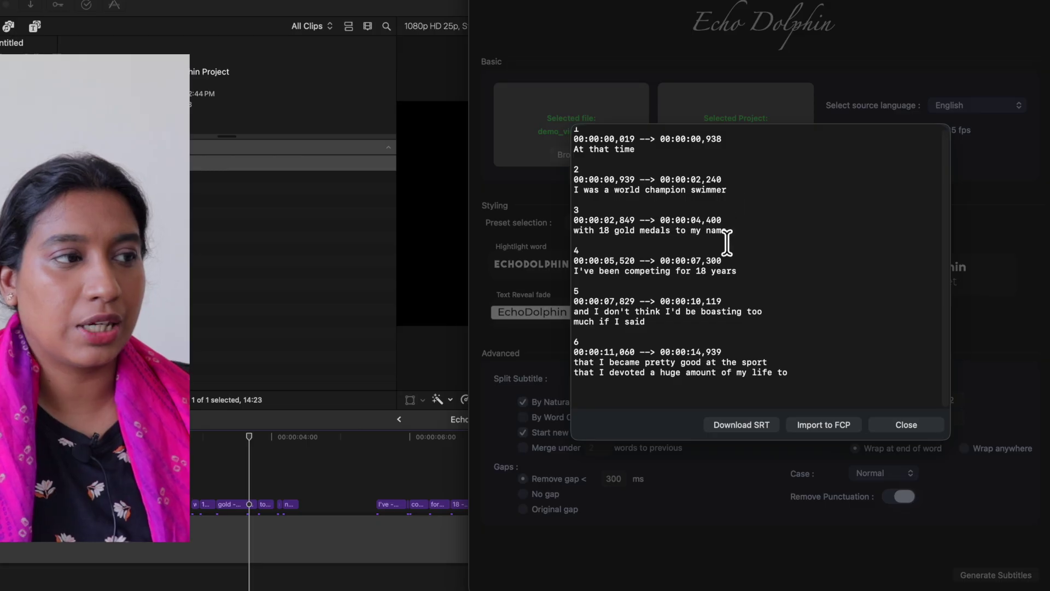
Review the generated natural-speech subtitle text and import it into the Untitled library, replacing the existing EchoDolphin Project
{"action": "left_click_drag", "start_coordinate": [588, 150], "coordinate": [653, 408]}
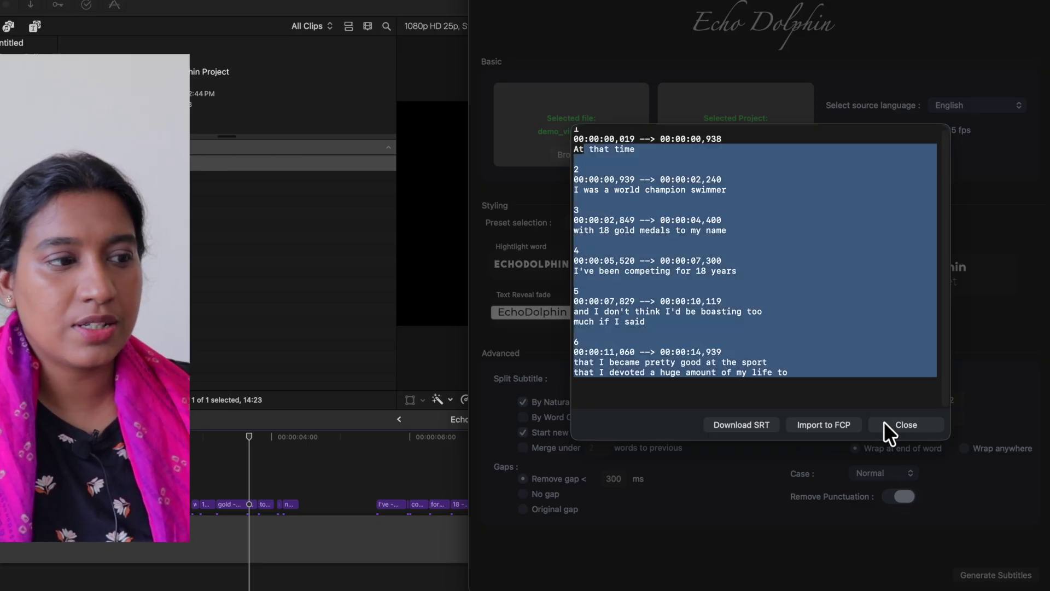
{"action": "left_click", "coordinate": [838, 424]}
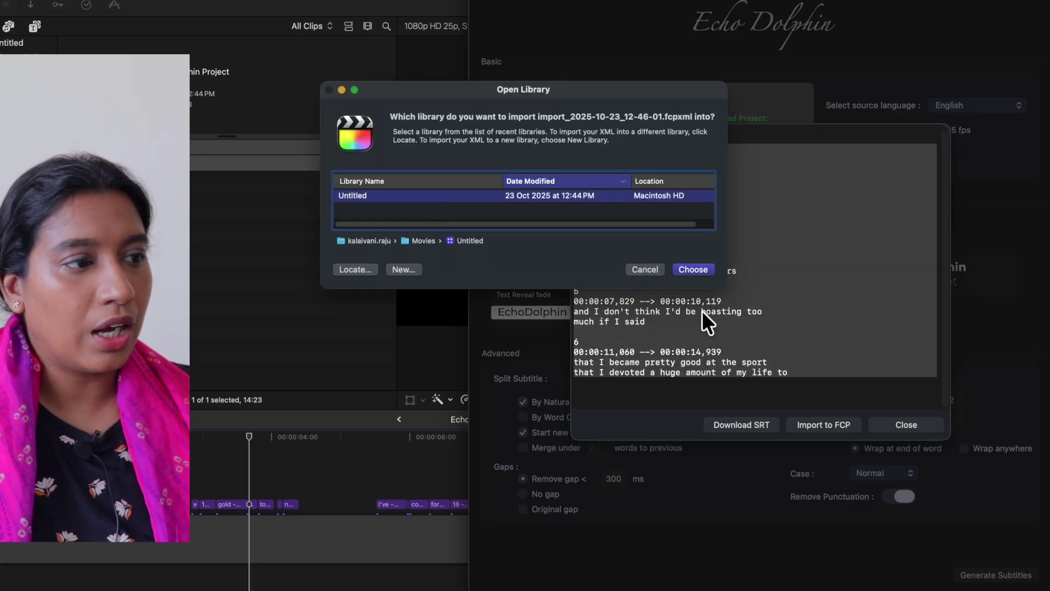
{"action": "left_click", "coordinate": [693, 269]}
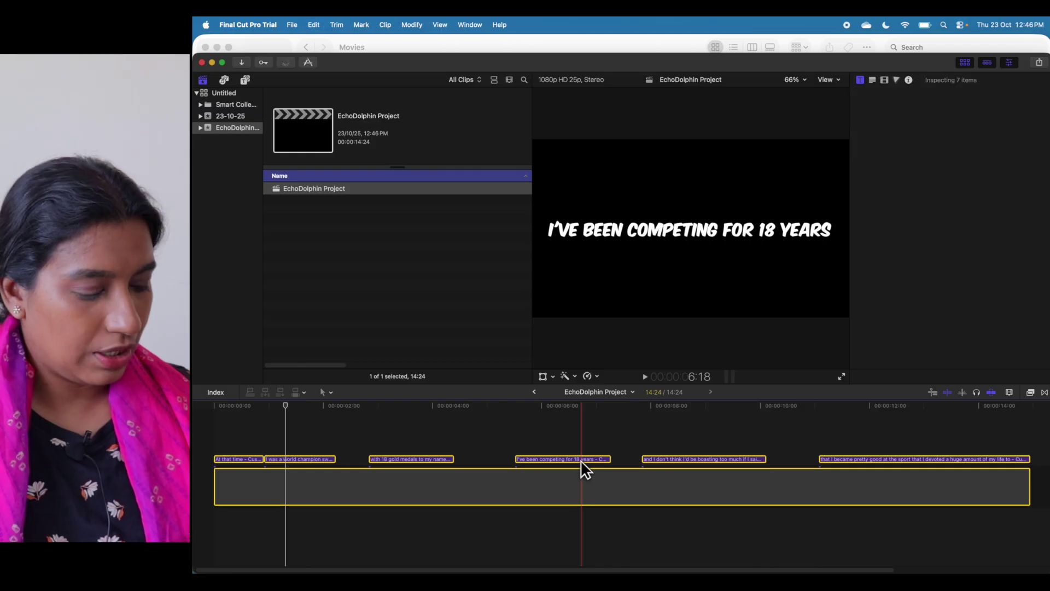
Copy the natural-speech titles from EchoDolphin Project onto the demo_video2 timeline and play the result
{"action": "left_click", "coordinate": [533, 391]}
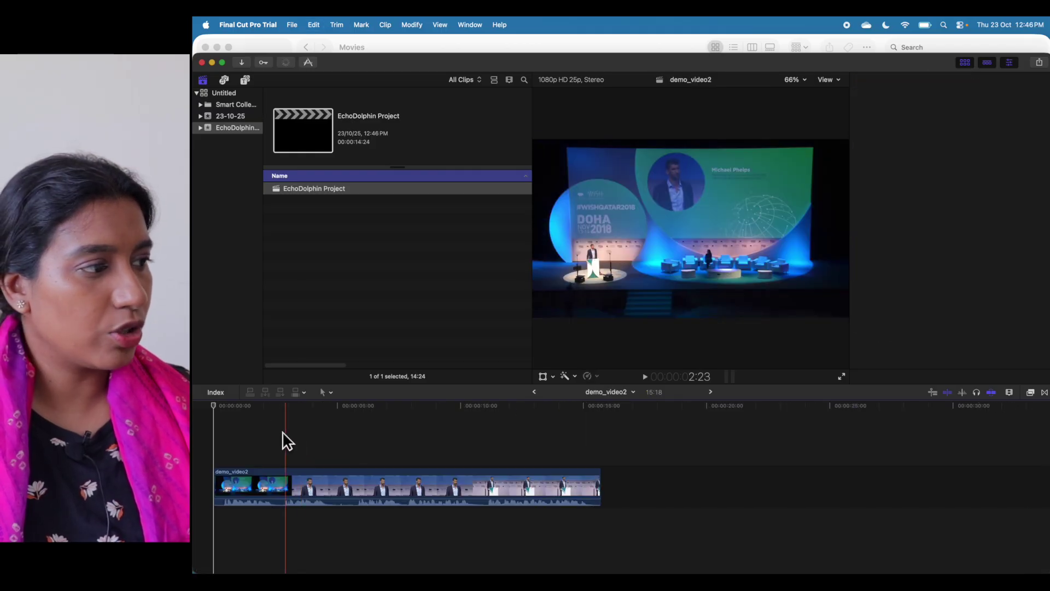
{"action": "key", "text": "space"}
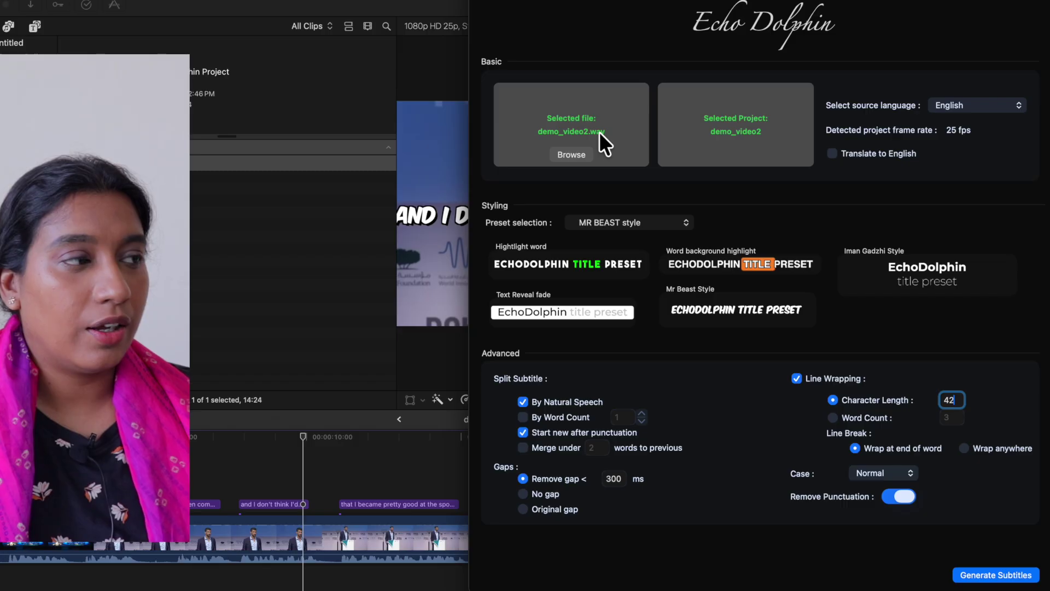
Generate subtitles also split by a word count of 3, merging segments under 2 words into the previous one
{"action": "left_click", "coordinate": [525, 417]}
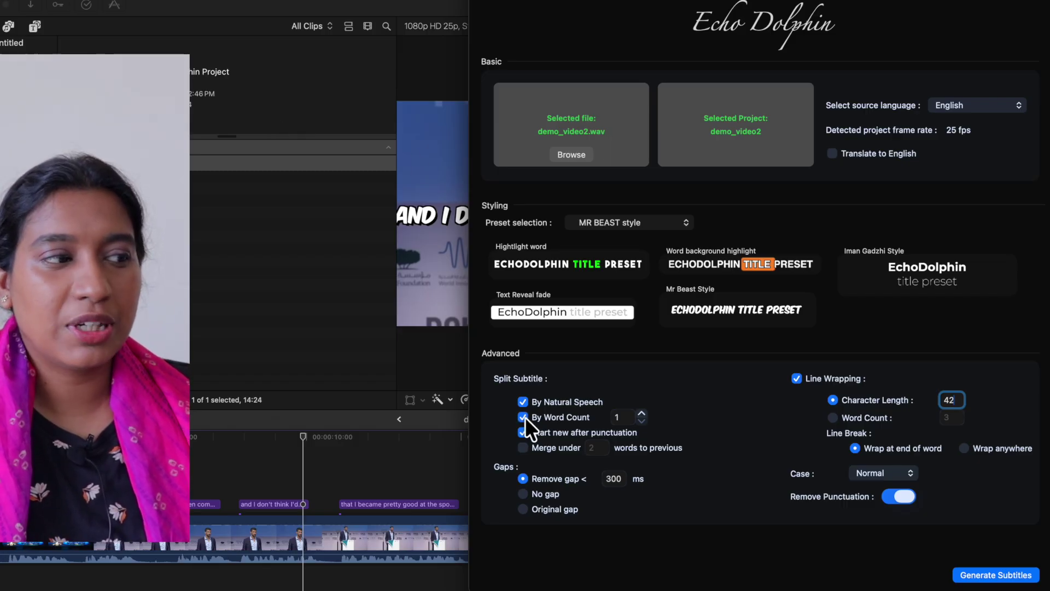
{"action": "double_click", "coordinate": [641, 413]}
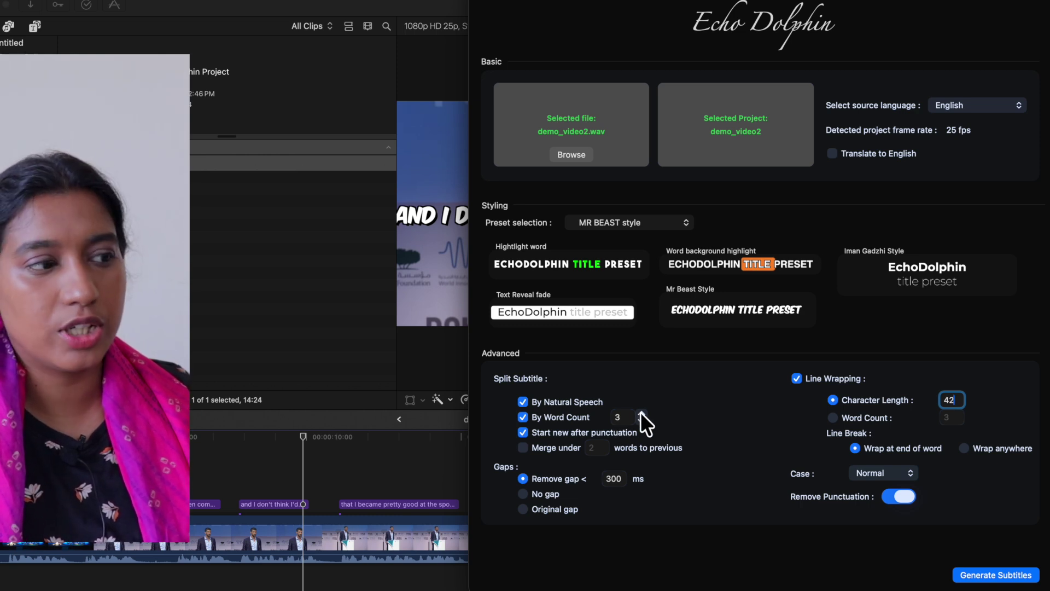
{"action": "left_click", "coordinate": [523, 448]}
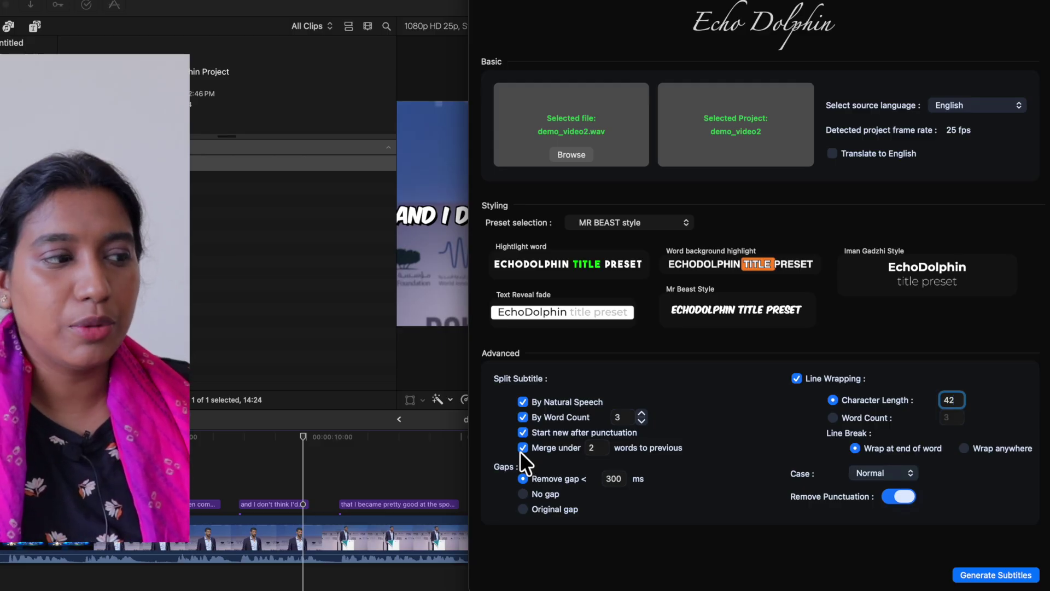
{"action": "left_click", "coordinate": [600, 448]}
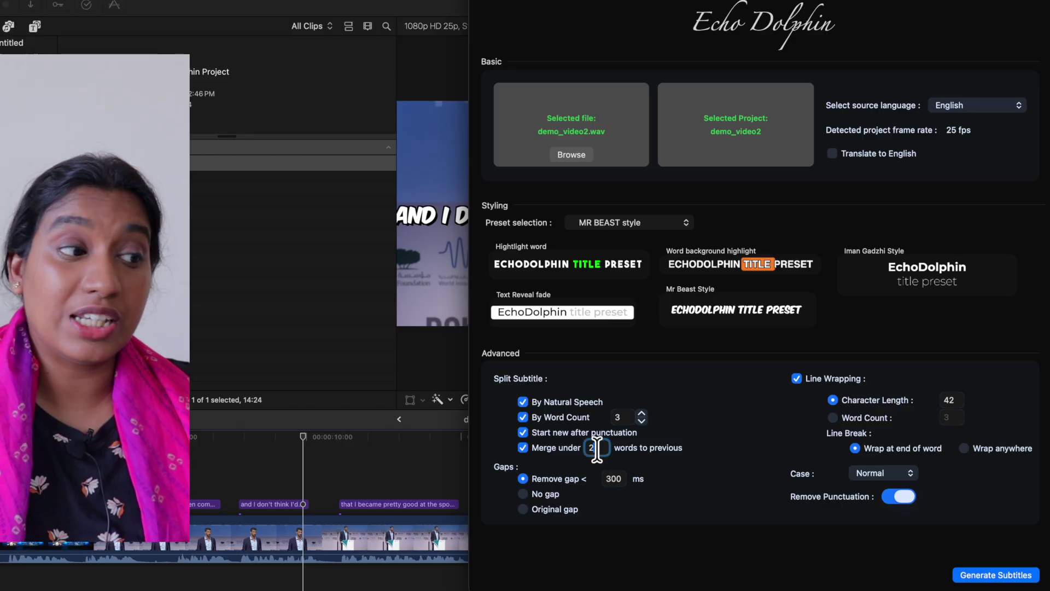
{"action": "left_click", "coordinate": [995, 574]}
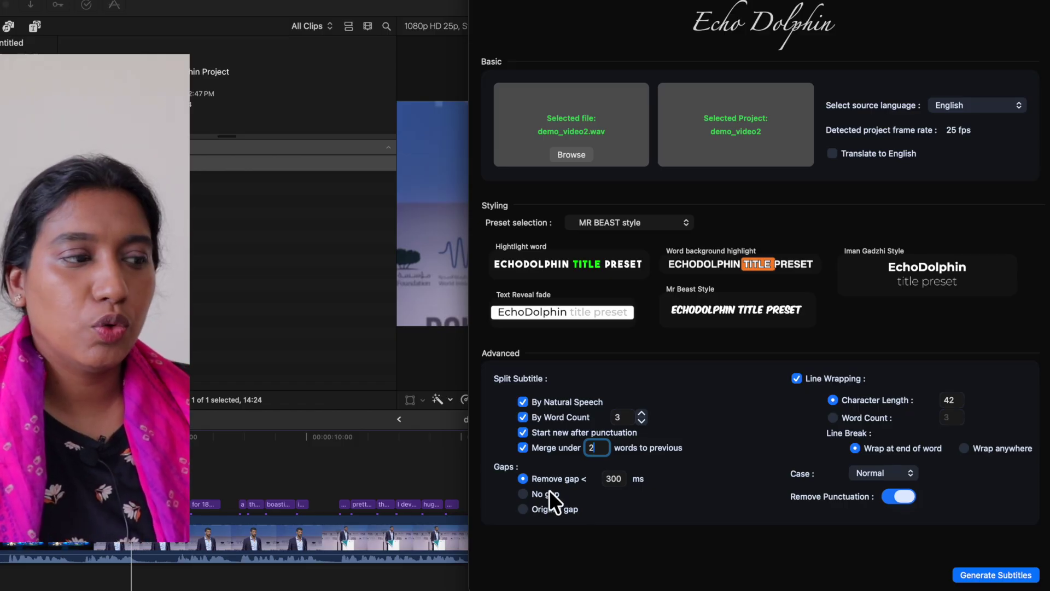
Review the gap removal threshold and the available letter case options for the subtitles
{"action": "left_click", "coordinate": [610, 479]}
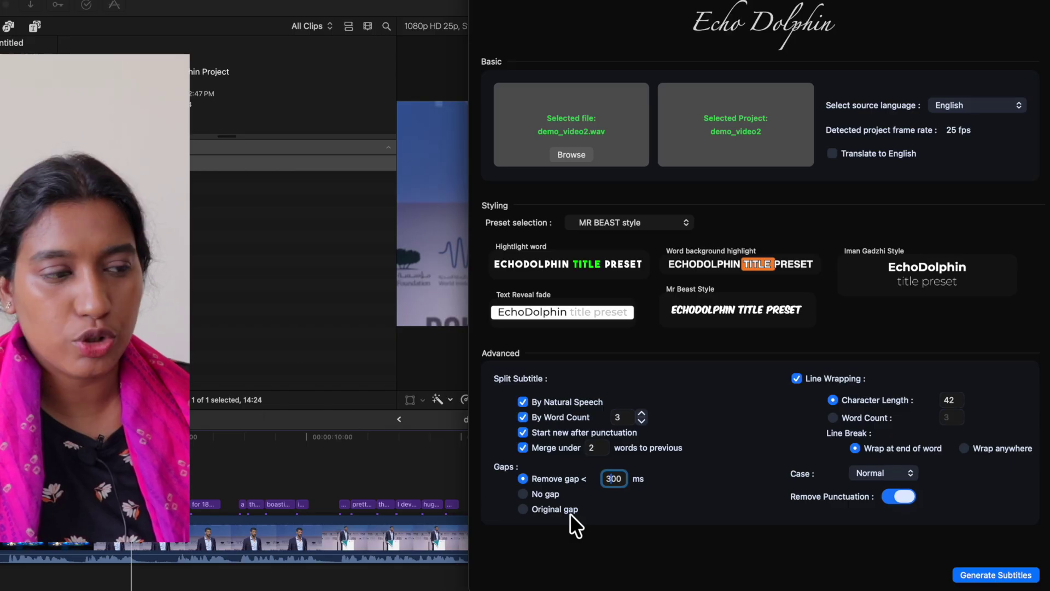
{"action": "left_click", "coordinate": [885, 472]}
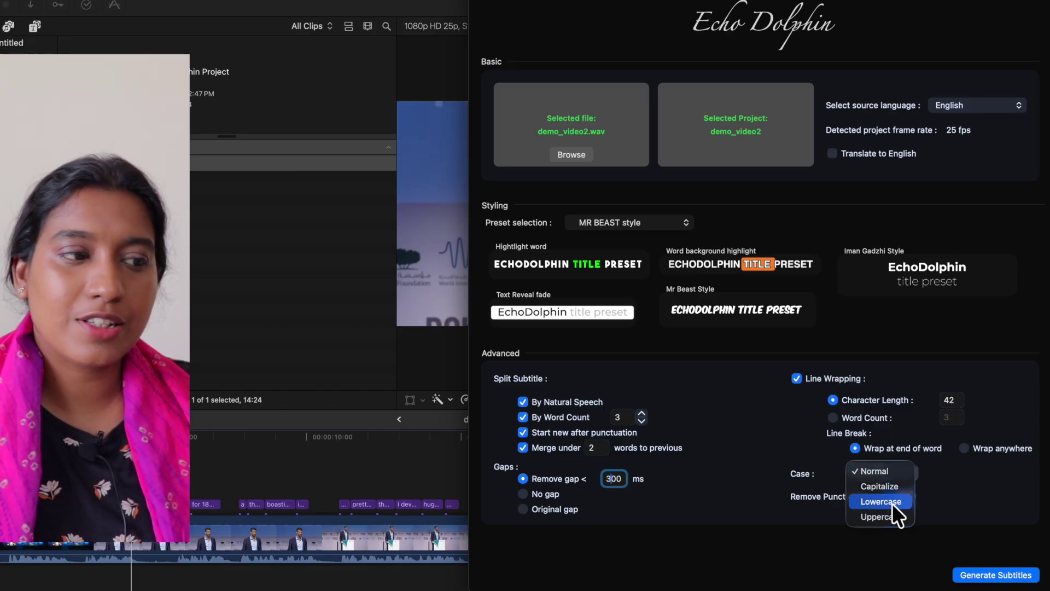
{"action": "left_click", "coordinate": [968, 499]}
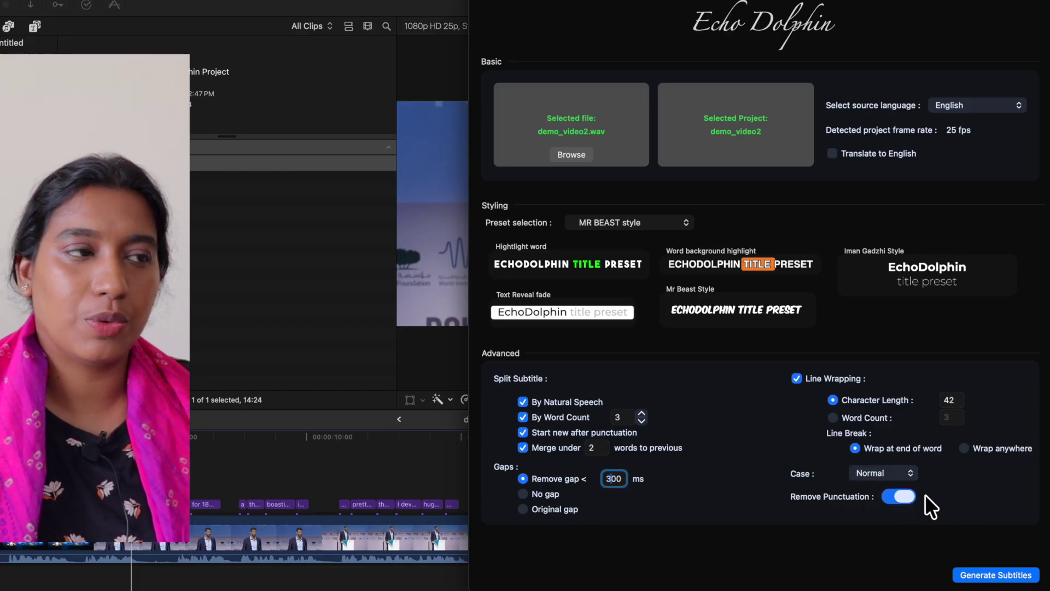